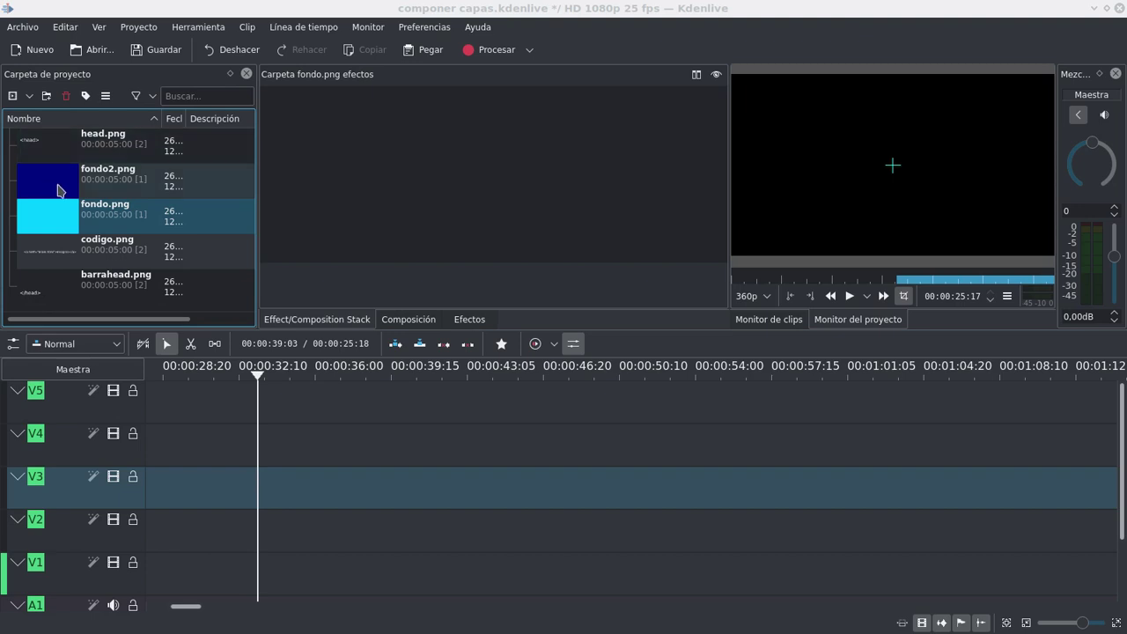
# - Place codigo.png on track V4 at about 00:00:37:05 and apply the Rotoscopía effect to it
pyautogui.click(45, 258)
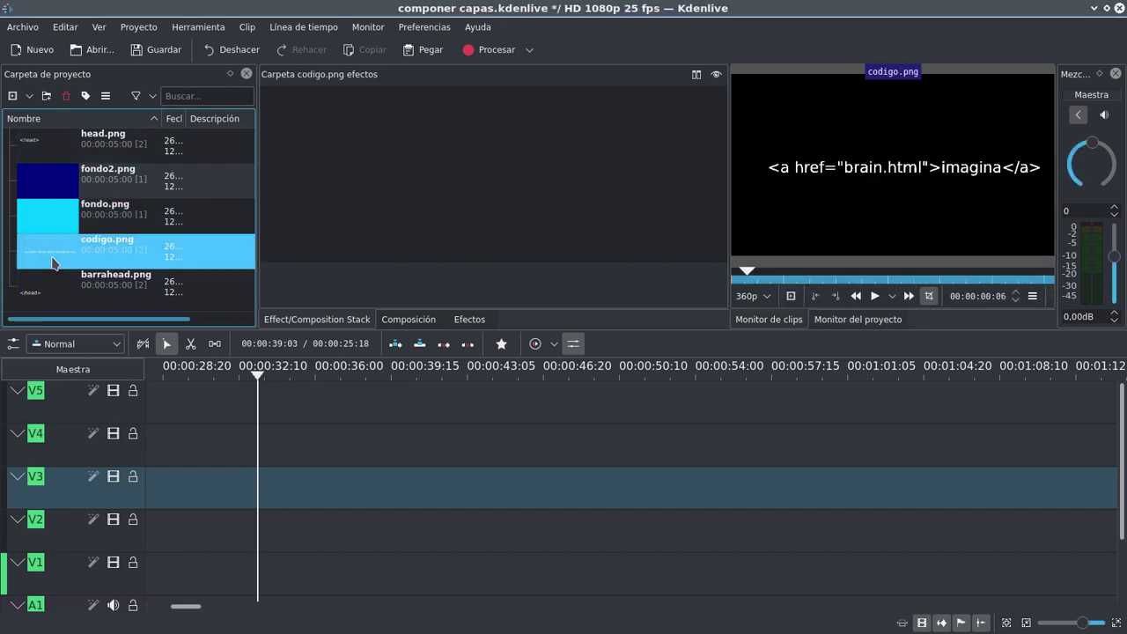
pyautogui.moveTo(41, 247); pyautogui.dragTo(342, 440)
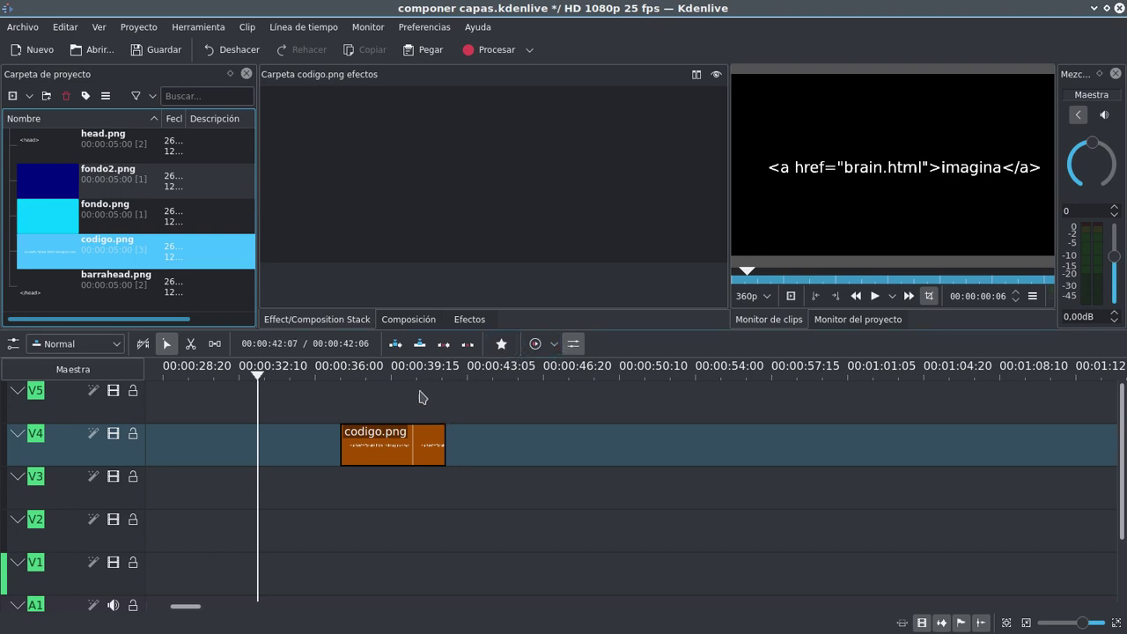
pyautogui.click(461, 321)
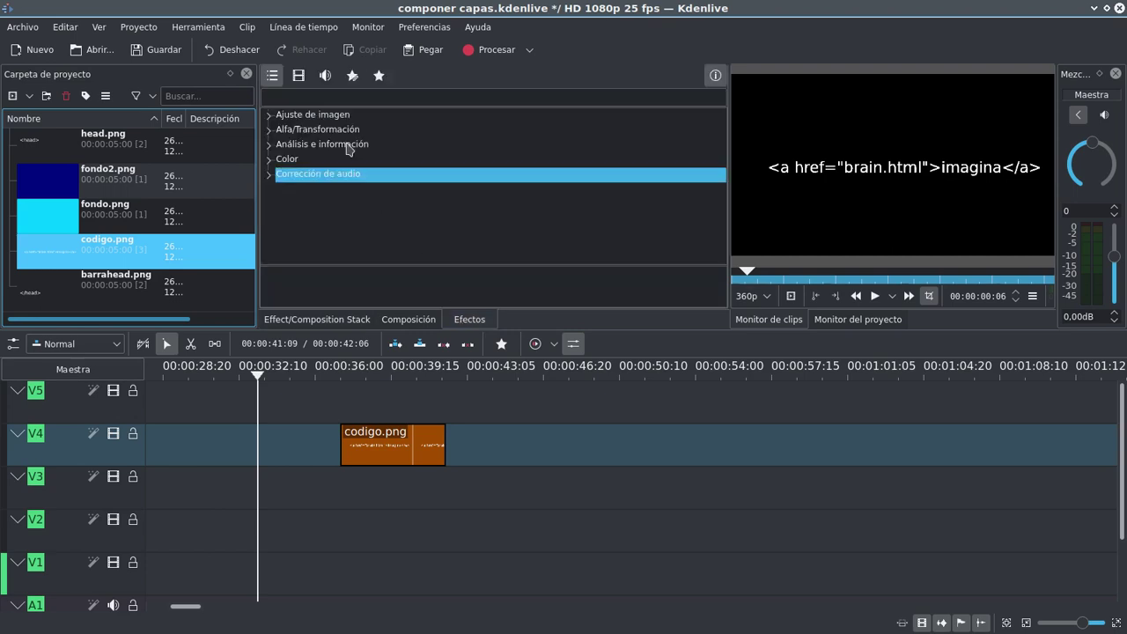
pyautogui.click(337, 97)
pyautogui.write('roto')
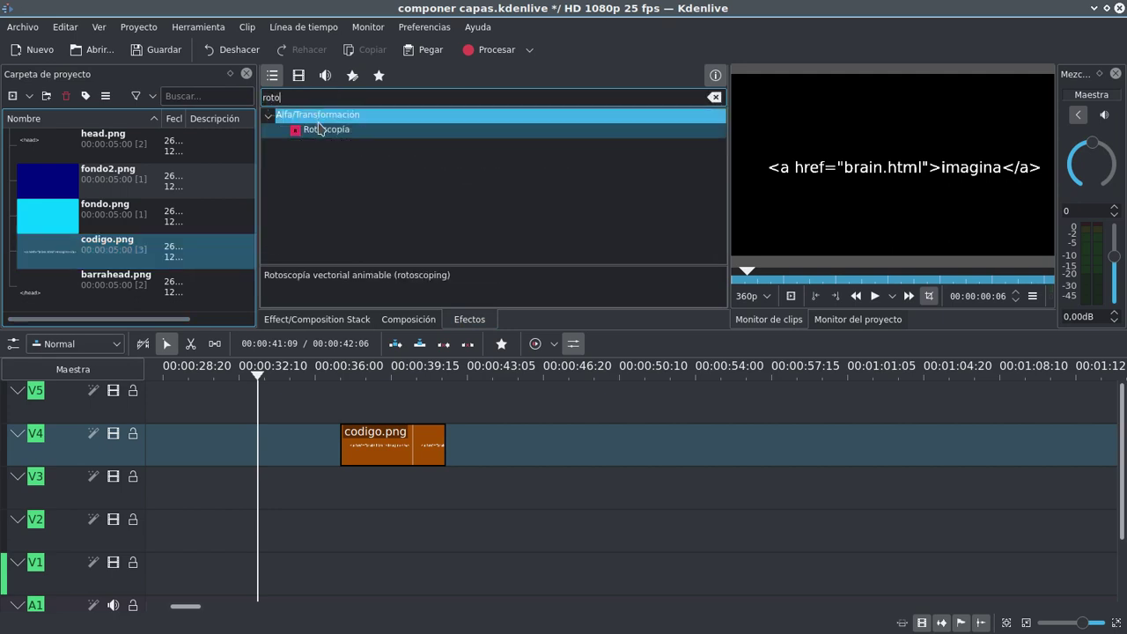
pyautogui.moveTo(324, 131); pyautogui.dragTo(390, 453)
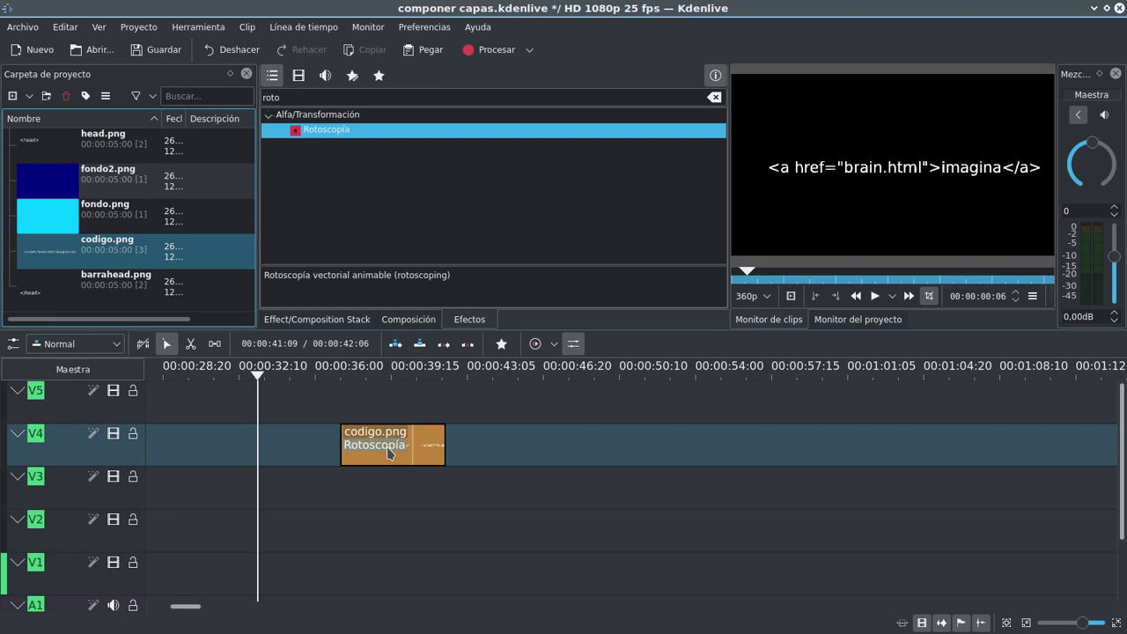
# - Draw a closed four-point Rotoscopía mask around the first half of the codigo.png text, with the playhead at 00:00:39:10
pyautogui.click(390, 454)
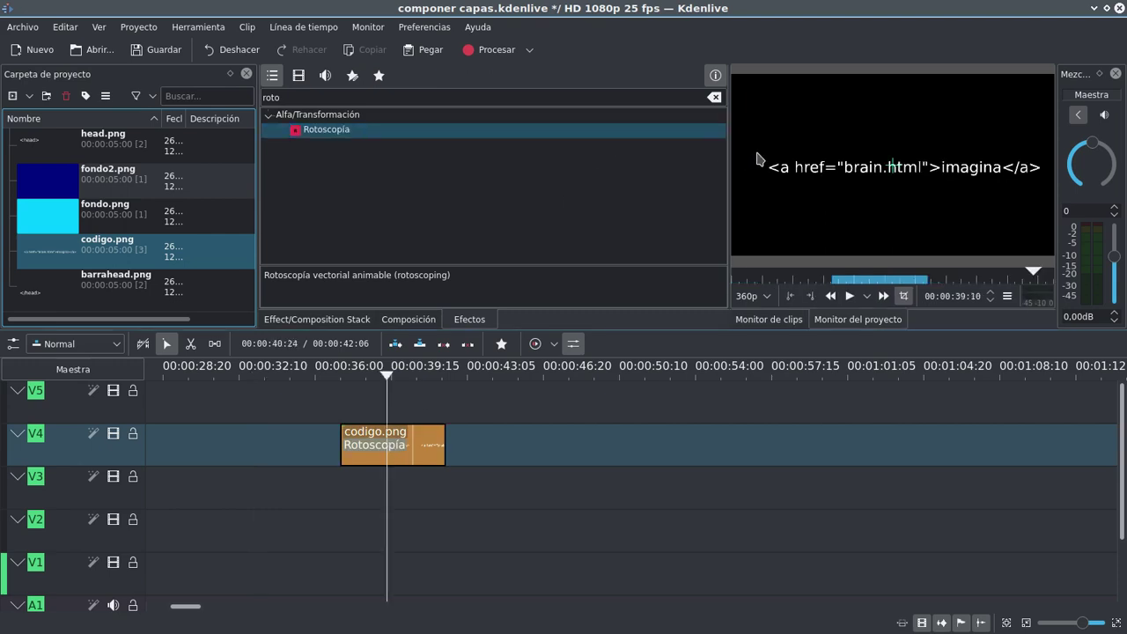
pyautogui.moveTo(732, 161); pyautogui.dragTo(631, 166)
pyautogui.click(333, 133)
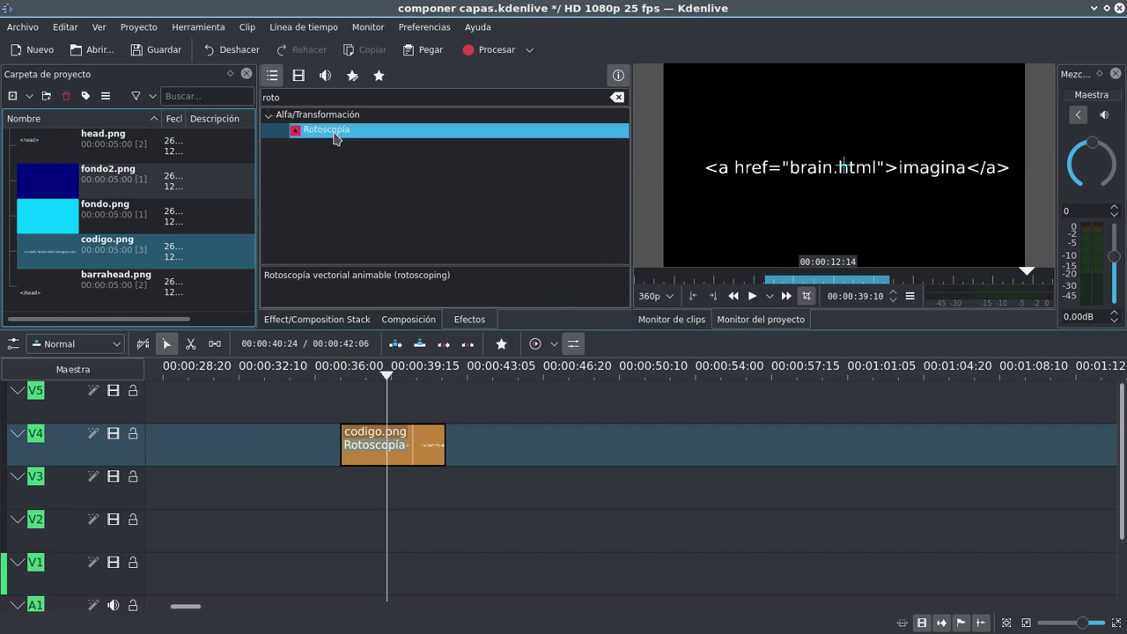
pyautogui.click(394, 442)
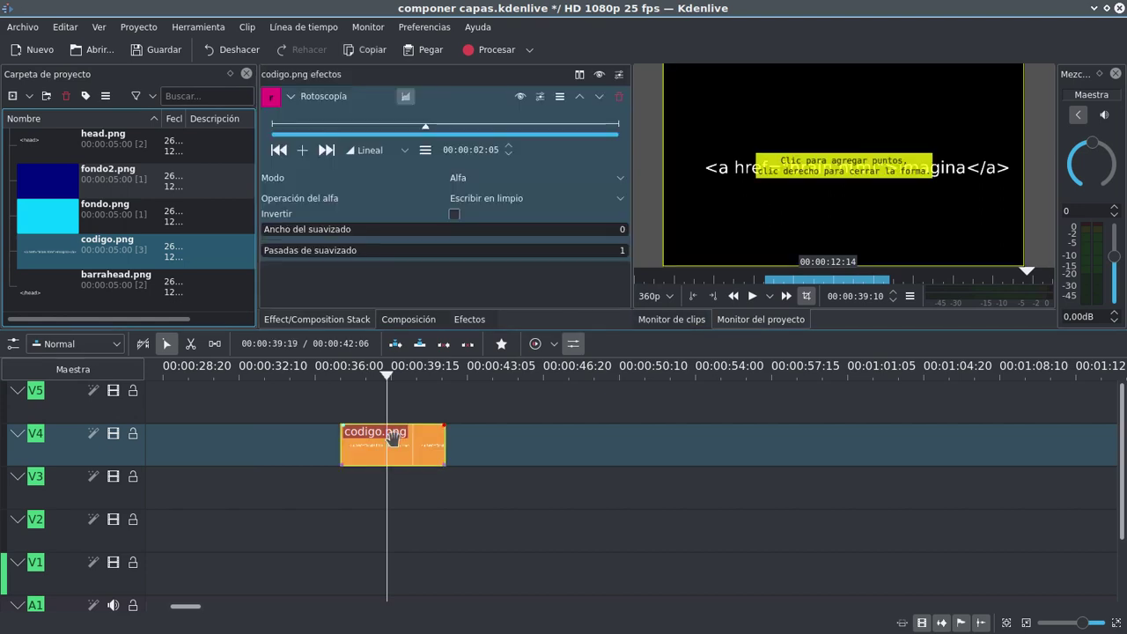
pyautogui.click(695, 140)
pyautogui.click(698, 190)
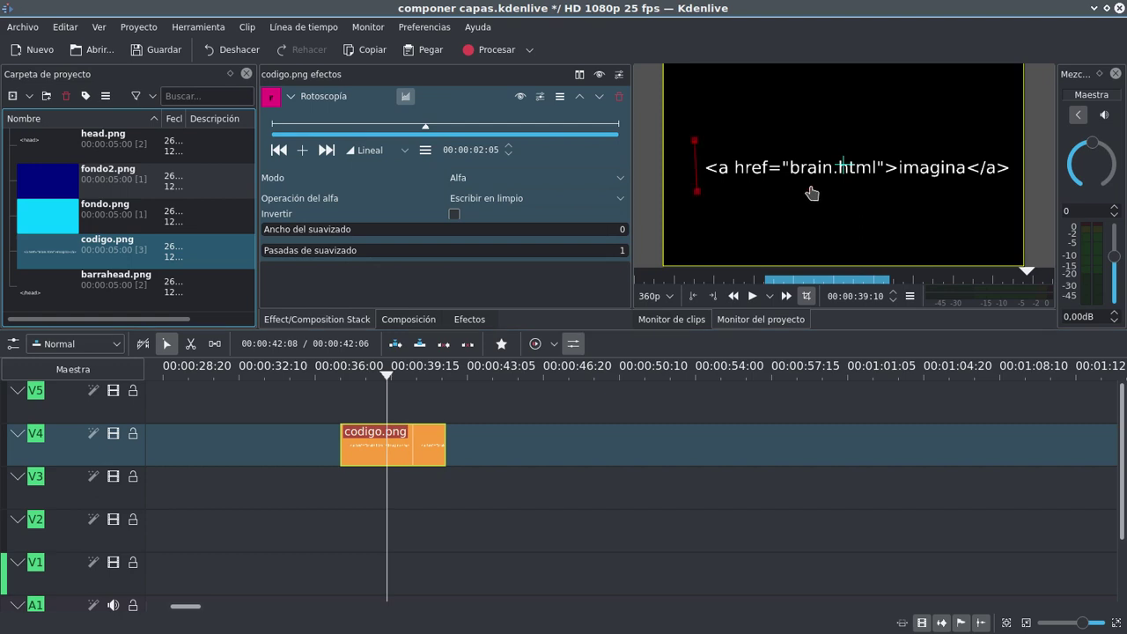
pyautogui.click(846, 186)
pyautogui.click(844, 134)
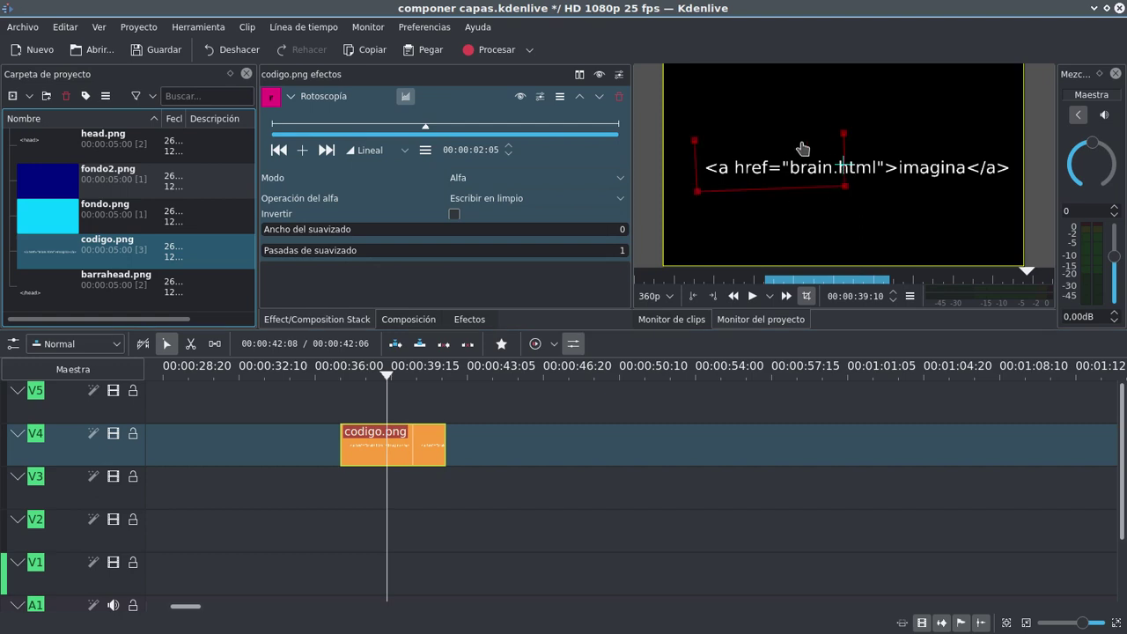
pyautogui.click(695, 141)
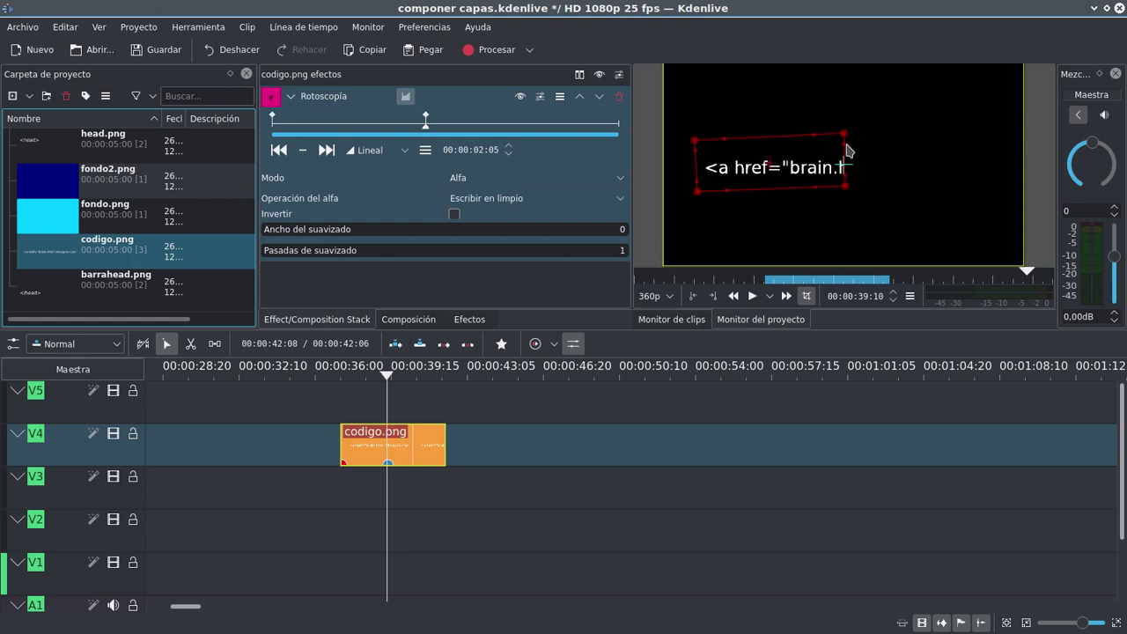
# - Reshape the end of the mask near the word "brain" by moving its two end points inward and curving the edge
pyautogui.moveTo(844, 138); pyautogui.dragTo(779, 128)
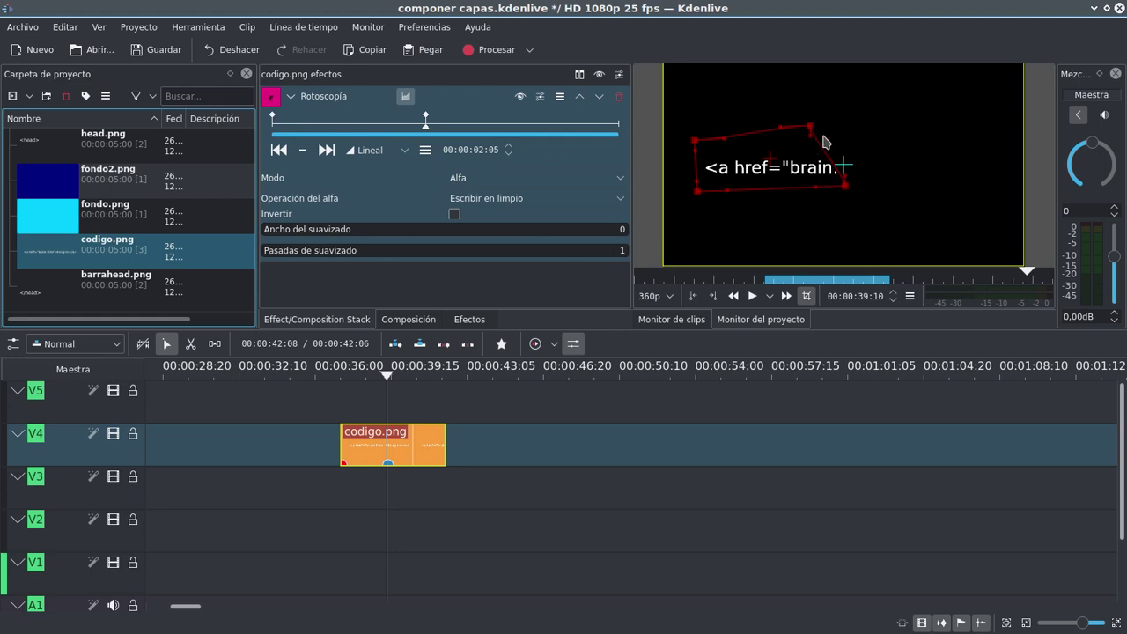
pyautogui.moveTo(812, 129); pyautogui.dragTo(851, 133)
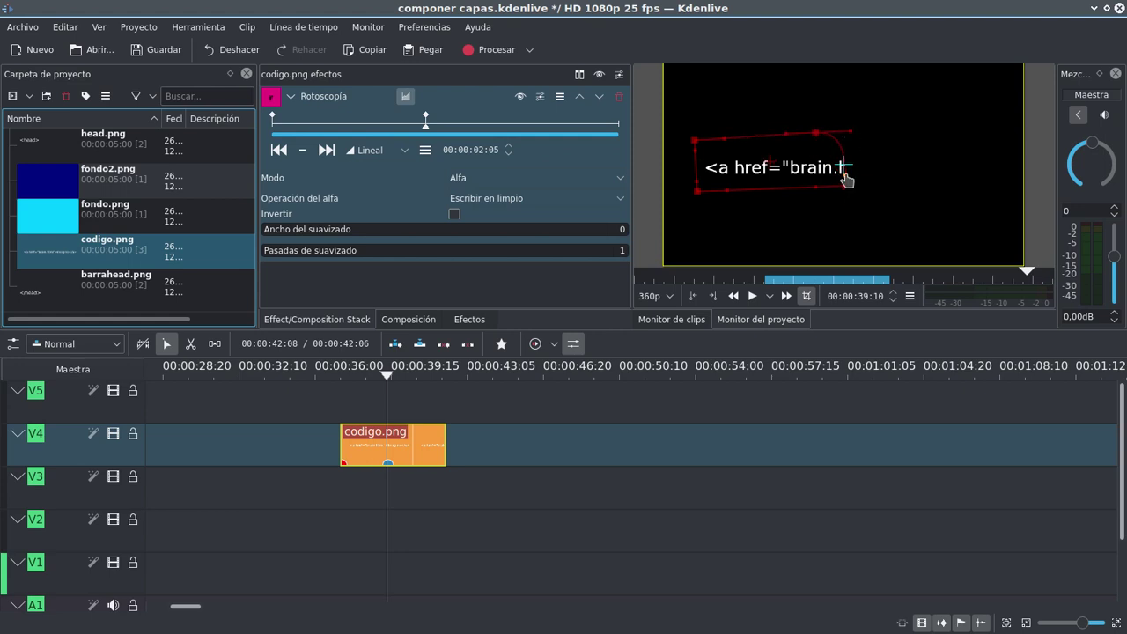
pyautogui.moveTo(844, 176); pyautogui.dragTo(755, 157)
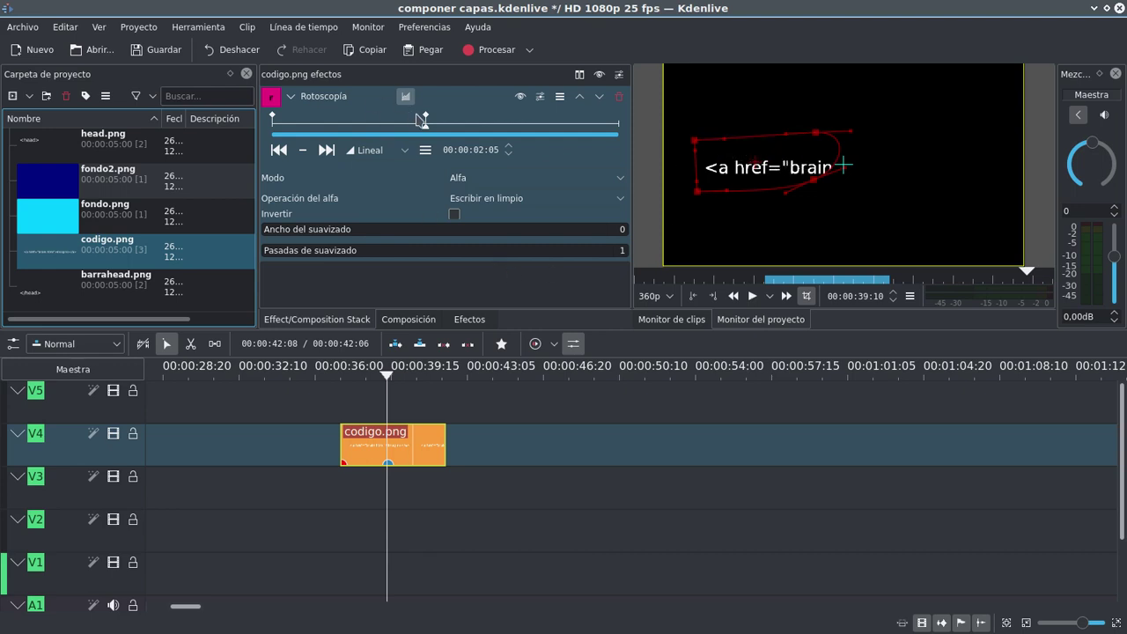
# - At the effect's 00:00:00:00 keyframe, pull the mask's two end points back to the word "href"
pyautogui.moveTo(429, 129); pyautogui.dragTo(272, 129)
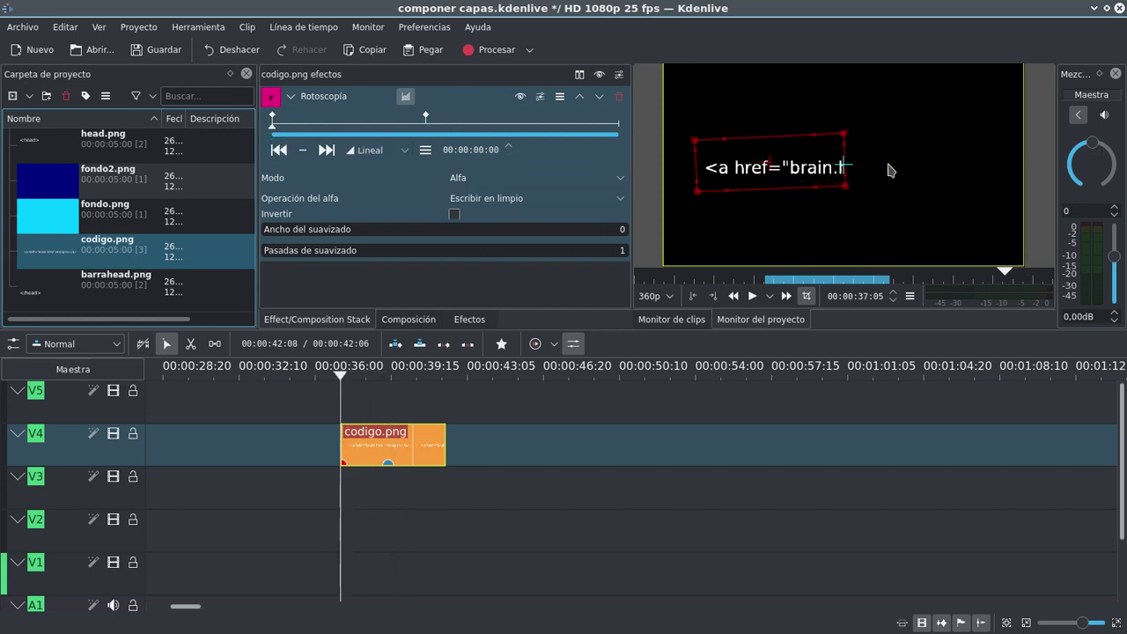
pyautogui.moveTo(844, 137); pyautogui.dragTo(741, 136)
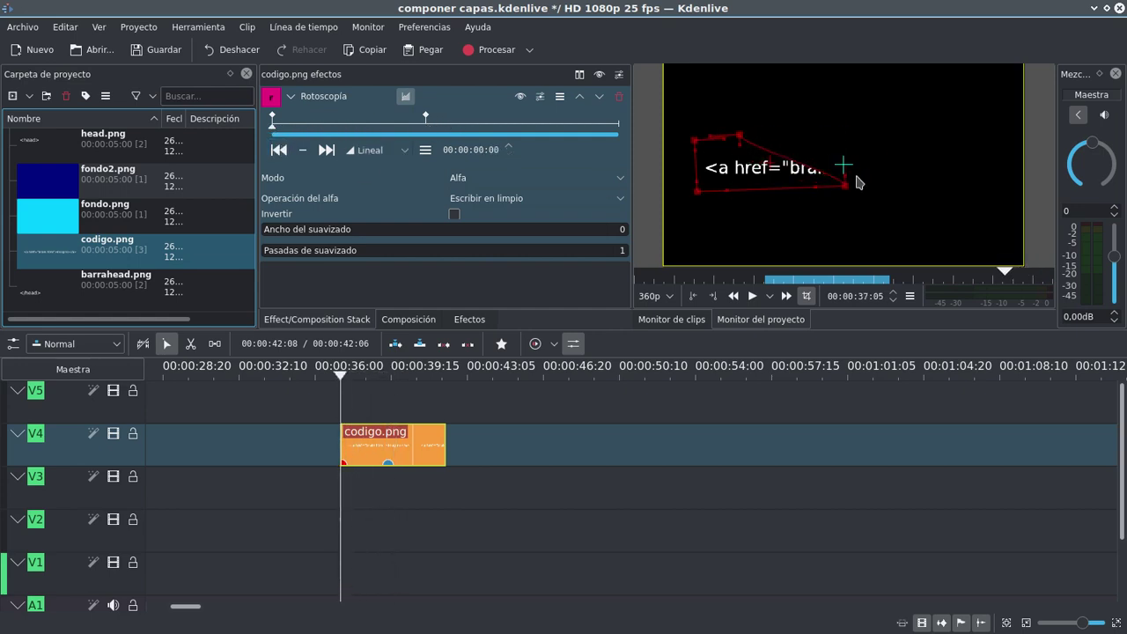
pyautogui.moveTo(846, 187); pyautogui.dragTo(749, 189)
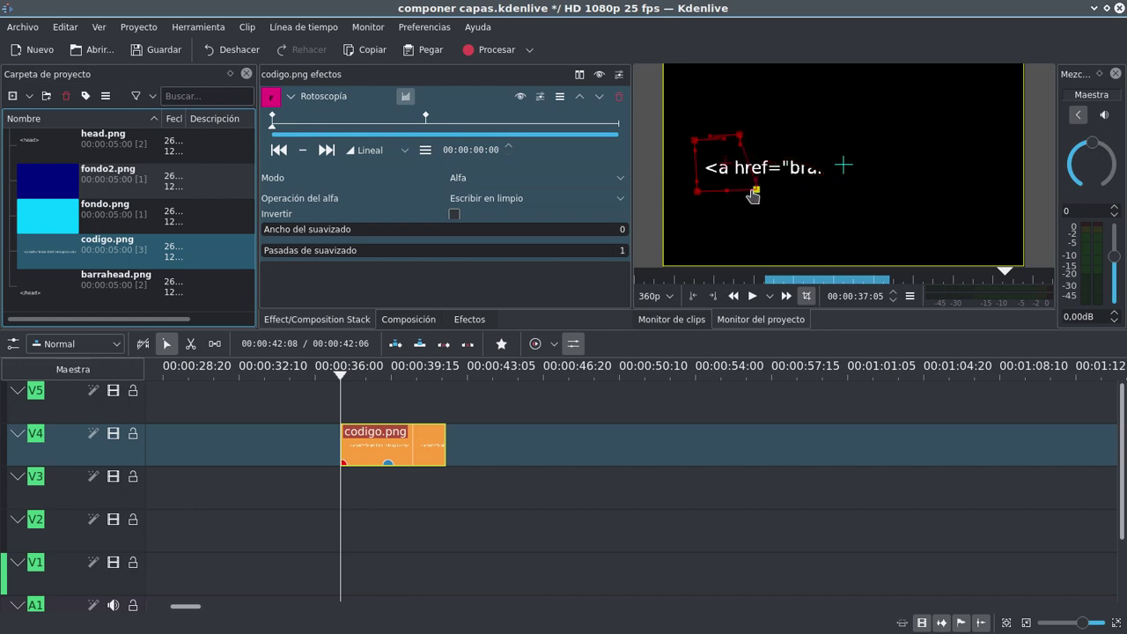
# - At the effect's second keyframe, extend the mask's two end points to the end of the word "imagina"
pyautogui.click(326, 151)
pyautogui.moveTo(820, 184); pyautogui.dragTo(961, 180)
pyautogui.moveTo(815, 140); pyautogui.dragTo(960, 176)
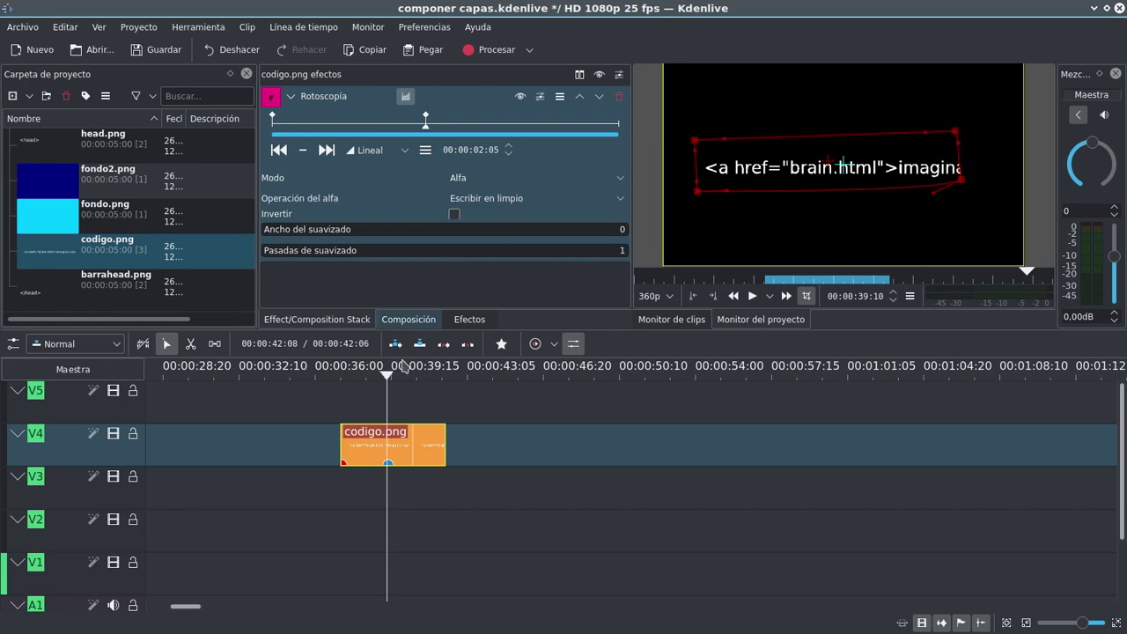
# - Preview the mask reveal and move the second Rotoscopía keyframe to 00:00:03:08
pyautogui.moveTo(386, 375)
pyautogui.mouseDown()
pyautogui.moveTo(333, 374)
pyautogui.moveTo(400, 374)
pyautogui.mouseUp()
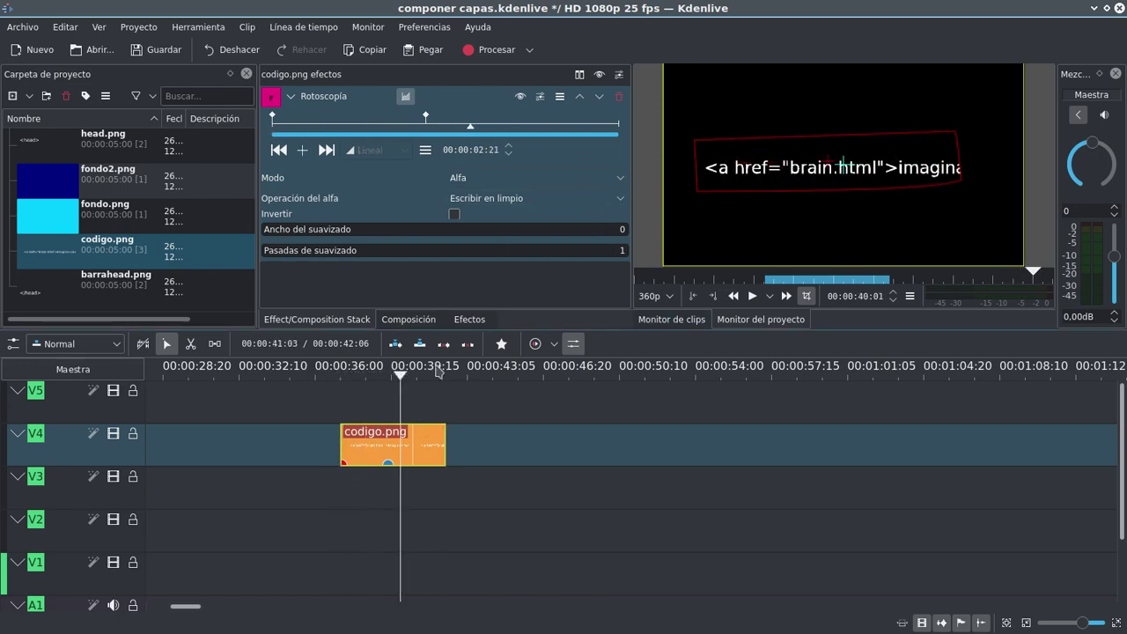
pyautogui.click(278, 149)
pyautogui.moveTo(427, 121); pyautogui.dragTo(504, 120)
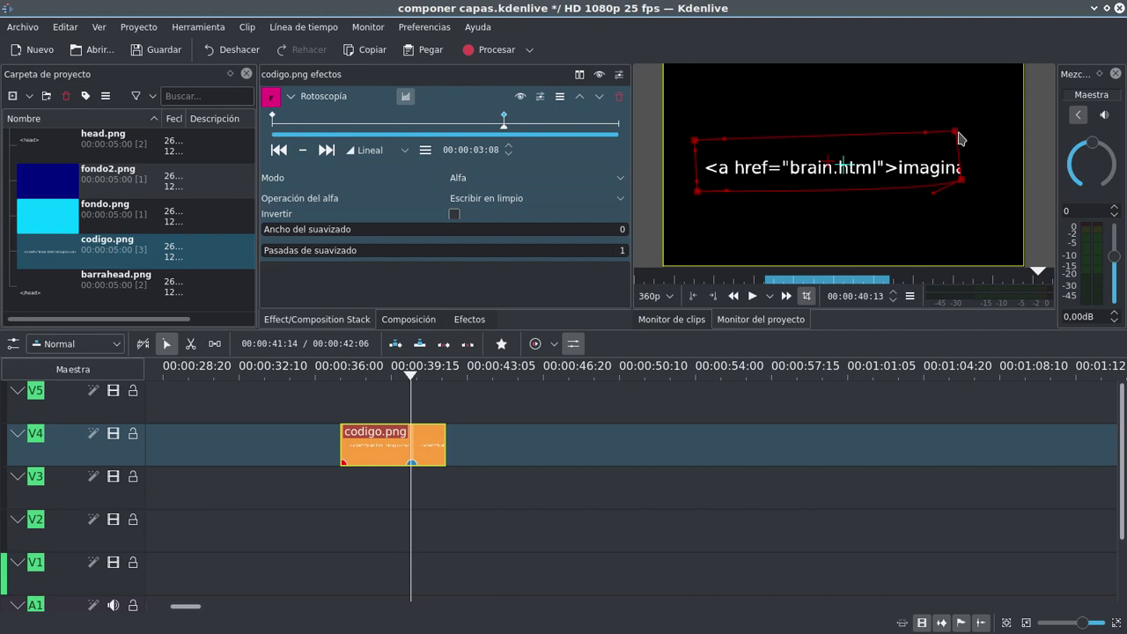
# - At the 00:00:03:08 keyframe, extend the mask past the closing "</a>" to cover the whole line of code
pyautogui.moveTo(958, 134); pyautogui.dragTo(986, 147)
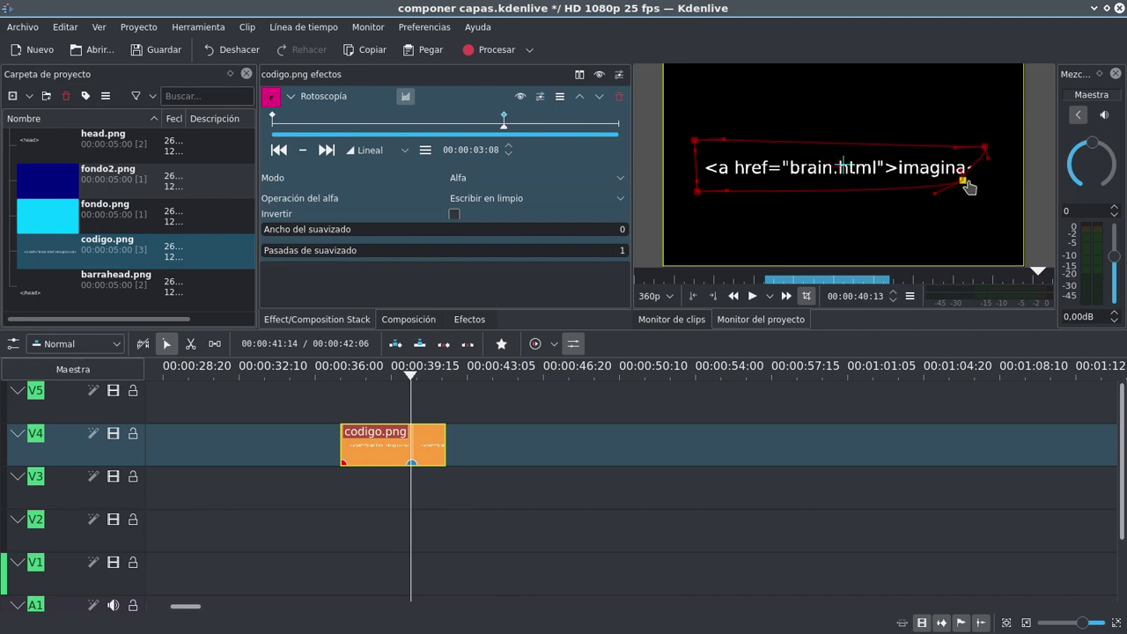
pyautogui.moveTo(969, 187); pyautogui.dragTo(1010, 183)
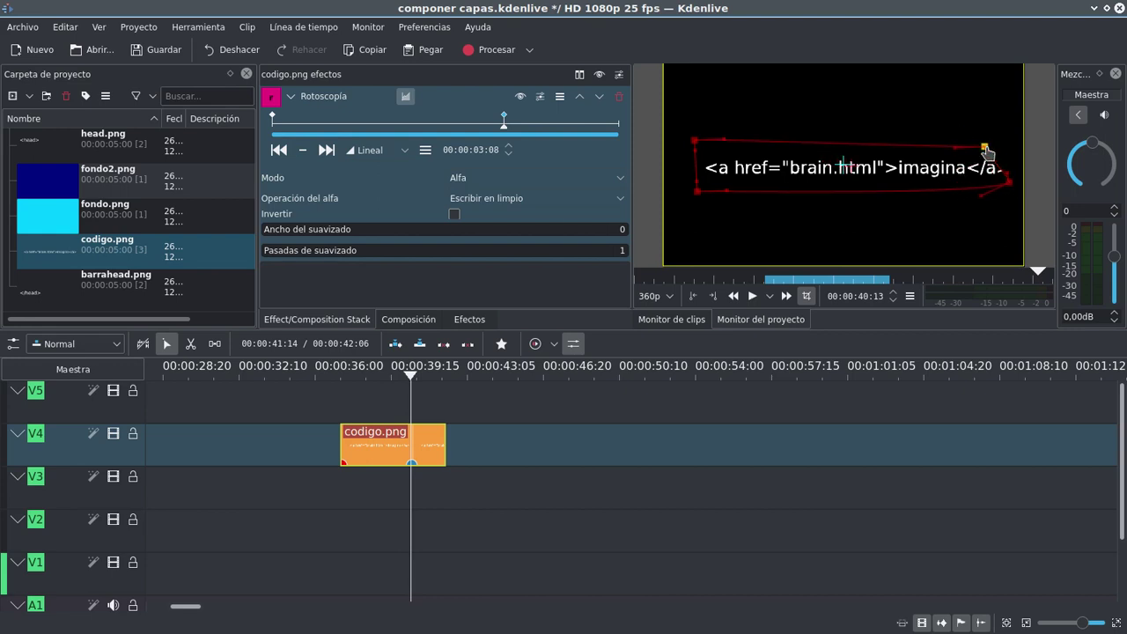
pyautogui.moveTo(986, 147); pyautogui.dragTo(1016, 184)
pyautogui.moveTo(467, 127); pyautogui.dragTo(508, 124)
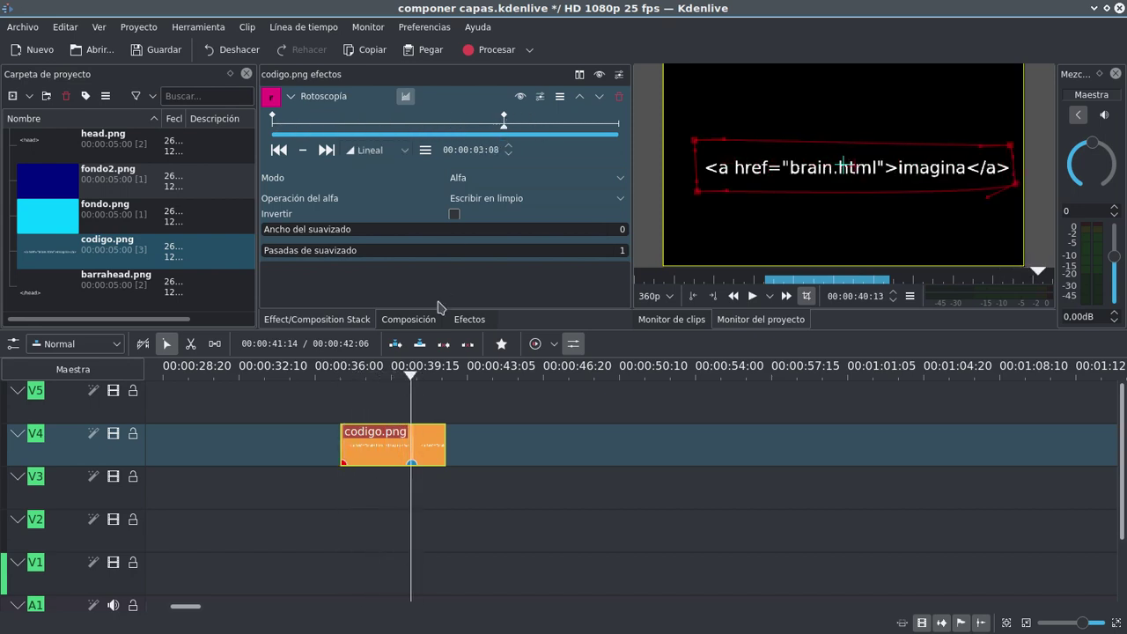
# - Delete the separate codigo.png clip with the Rotoscopía effect from the end of track V4
pyautogui.scroll(5, 369, 398)
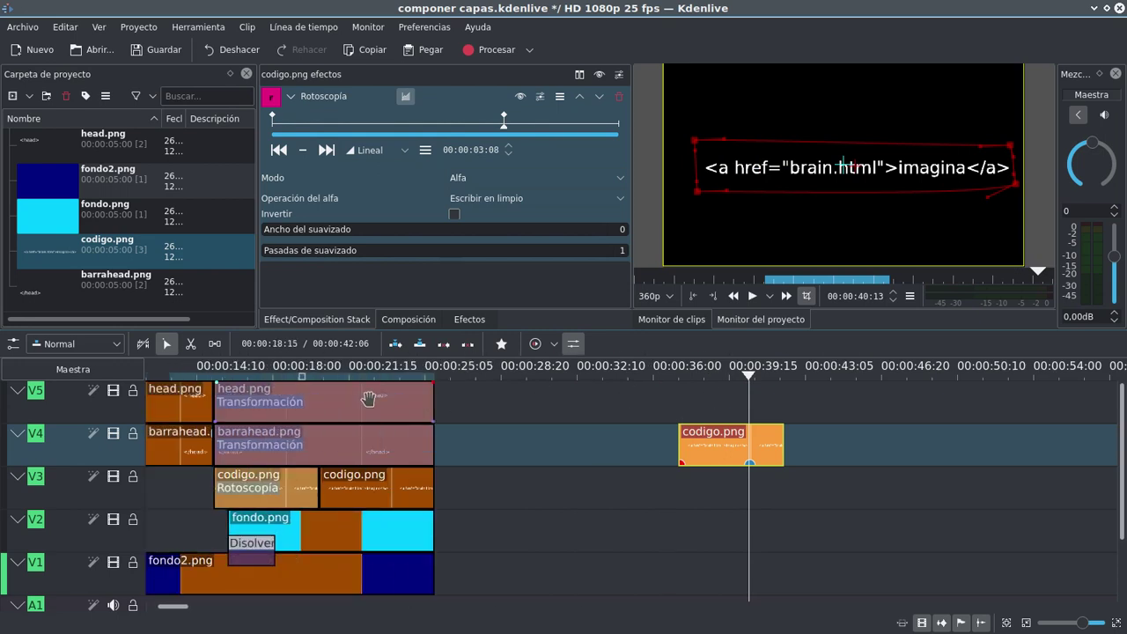
pyautogui.scroll(2, 525, 447)
pyautogui.click(587, 446)
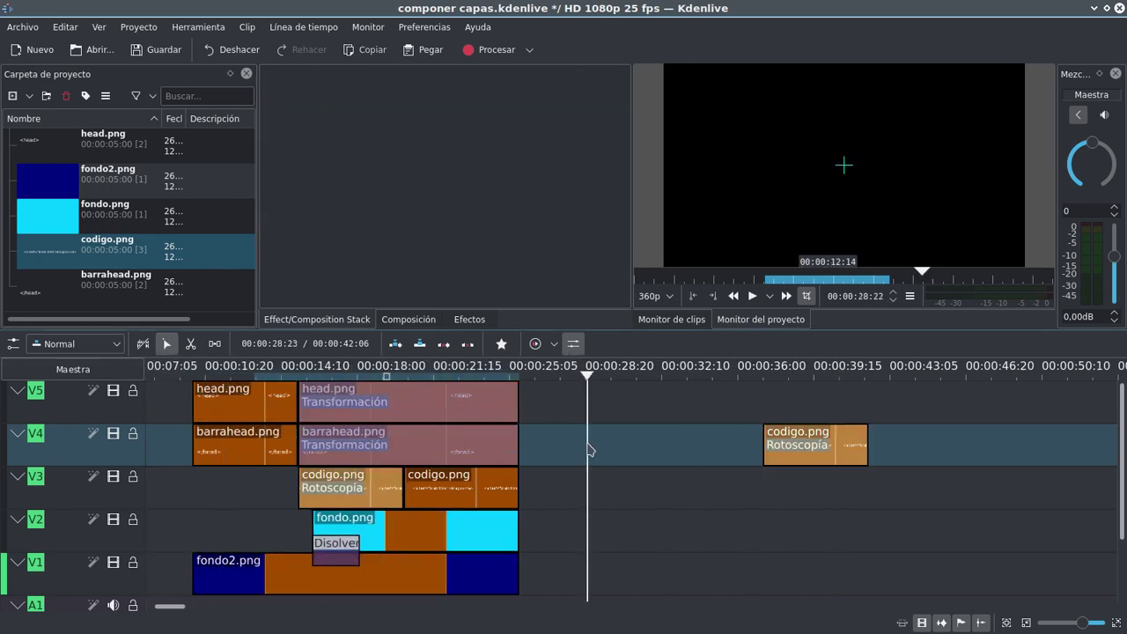
pyautogui.click(797, 449)
pyautogui.press('Delete')
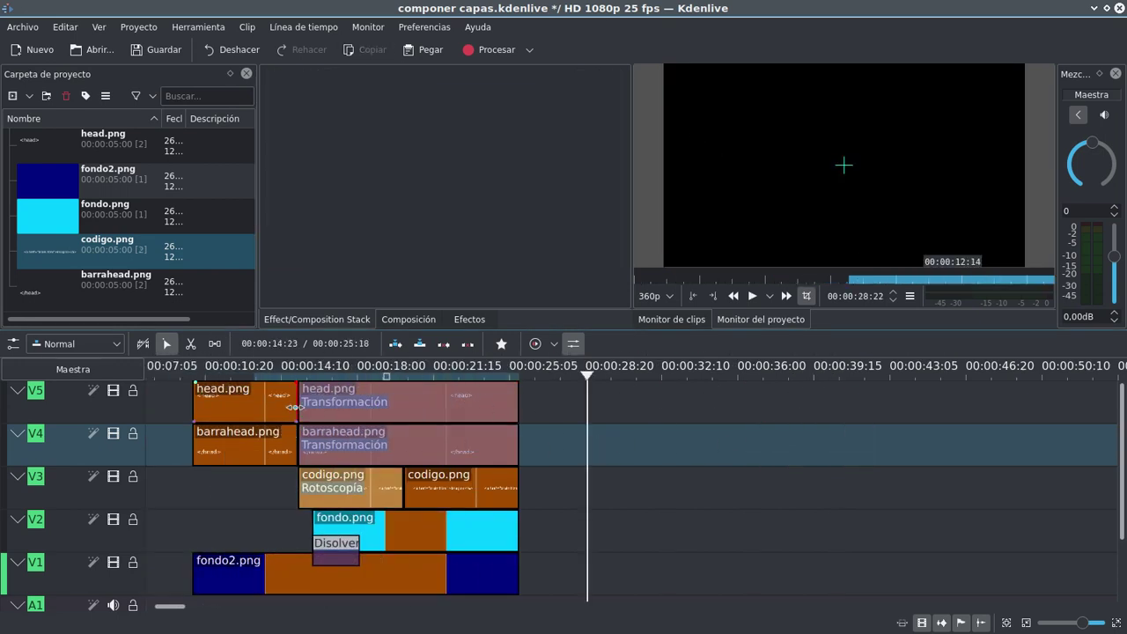
# - Isolate the head.png clips on track V5 by hiding the video of tracks V4, V3, V2 and V1
pyautogui.click(226, 406)
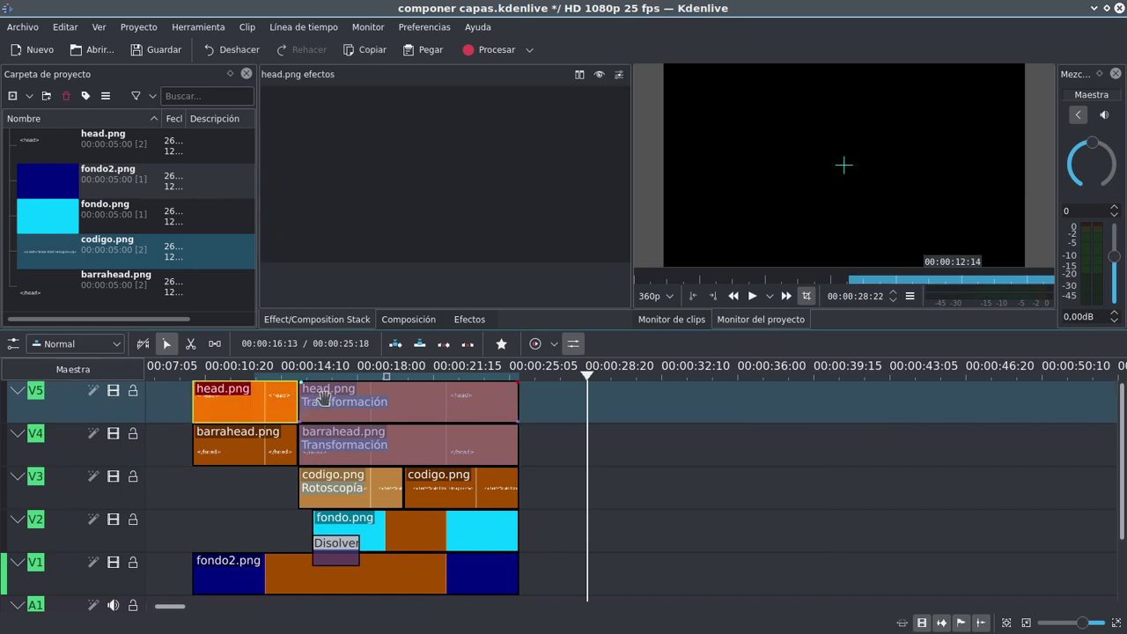
pyautogui.click(325, 397)
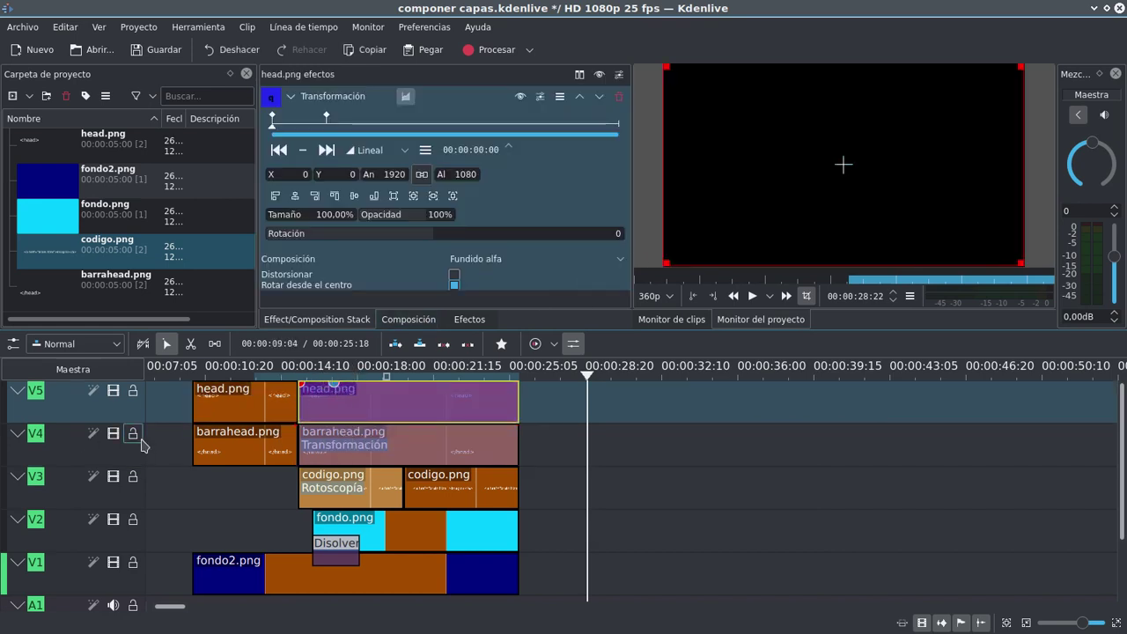
pyautogui.click(112, 435)
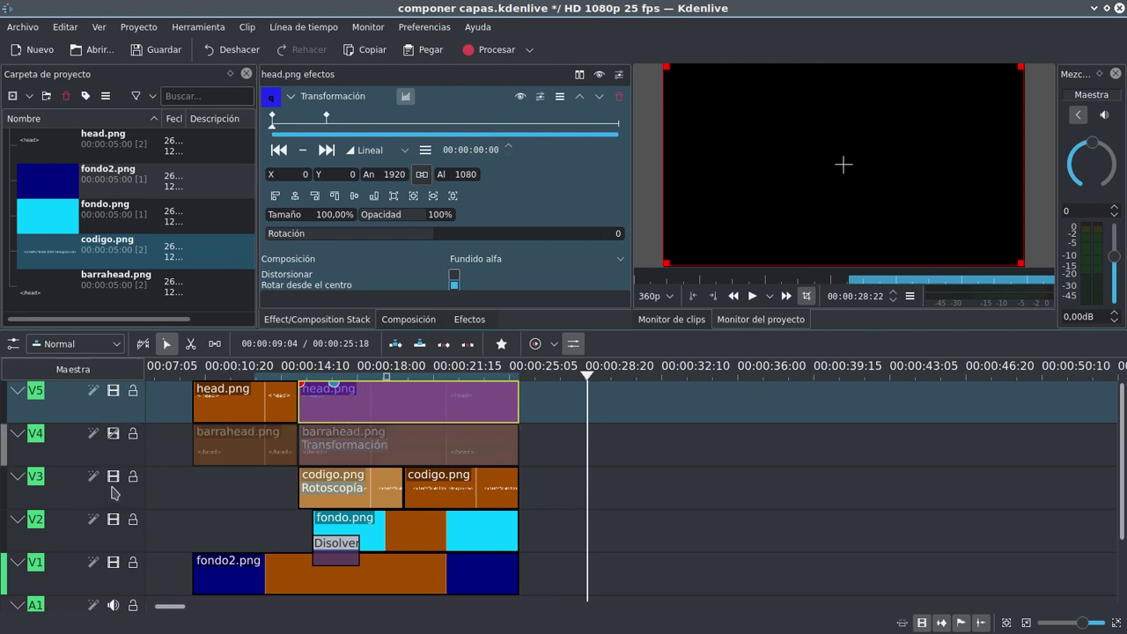
pyautogui.click(114, 500)
pyautogui.click(113, 520)
pyautogui.click(114, 562)
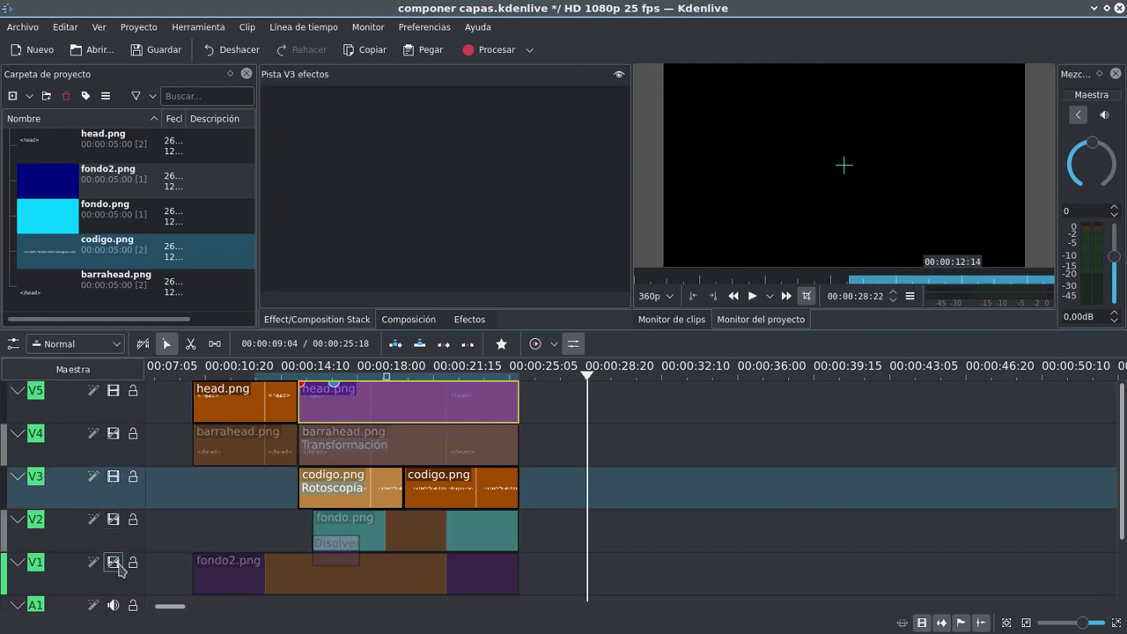
pyautogui.click(321, 373)
pyautogui.moveTo(321, 373); pyautogui.dragTo(331, 374)
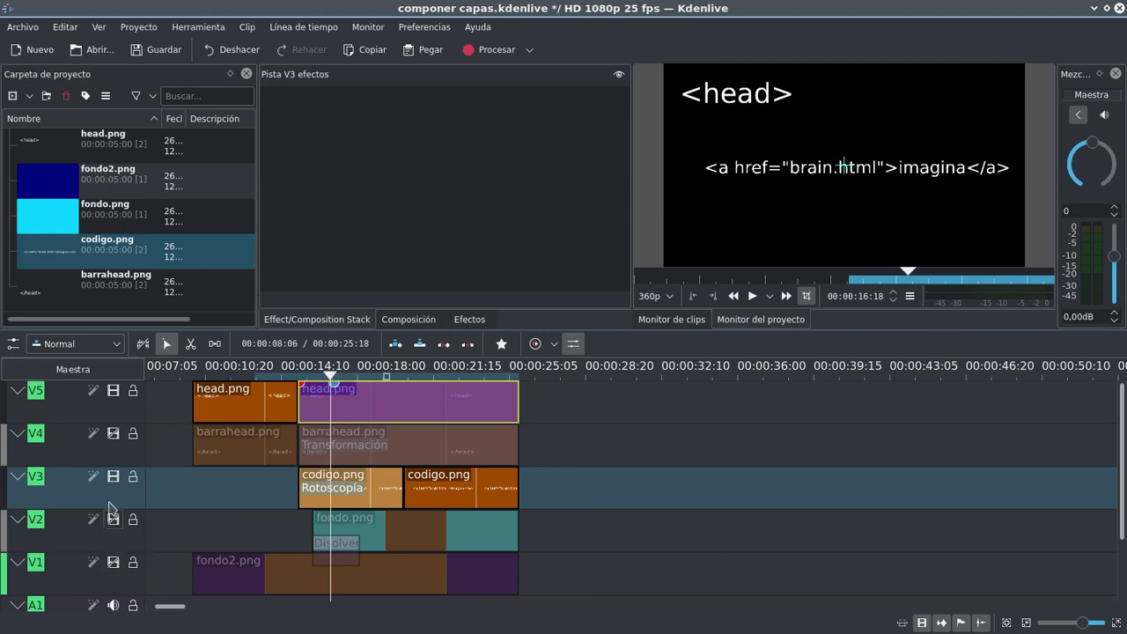
pyautogui.click(113, 477)
# - Preview the Transformación animation of the second head.png clip on track V5 from its first keyframe
pyautogui.moveTo(332, 373); pyautogui.dragTo(316, 375)
pyautogui.click(340, 395)
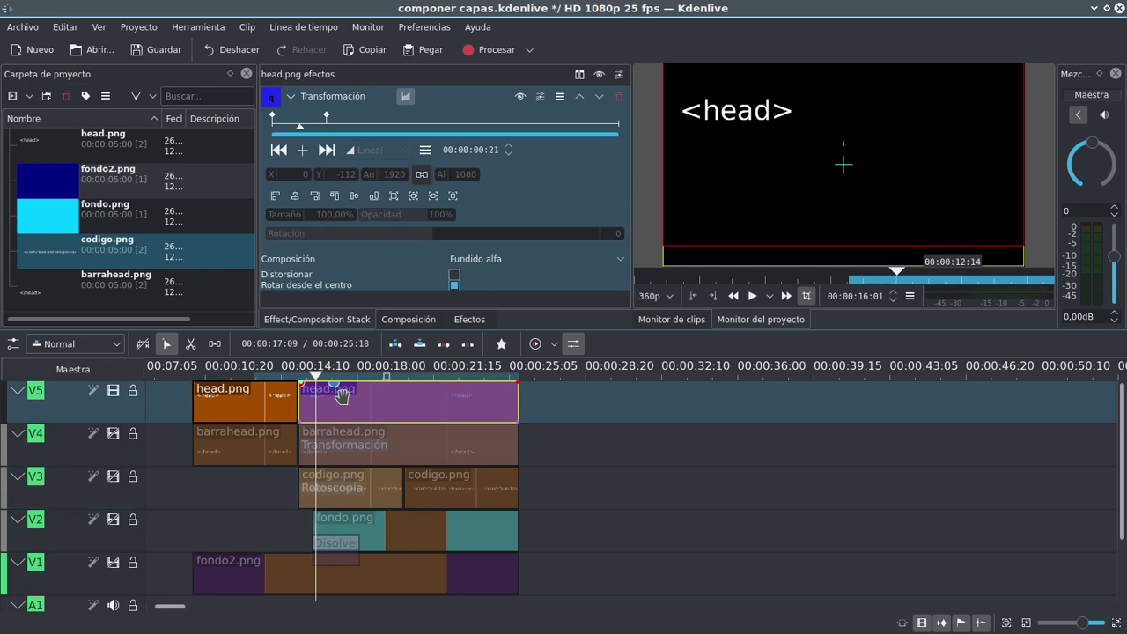
pyautogui.click(278, 150)
pyautogui.moveTo(314, 379); pyautogui.dragTo(344, 377)
# - Hide track V5, show track V4 and preview the Transformación animation of its second barrahead.png clip
pyautogui.click(114, 395)
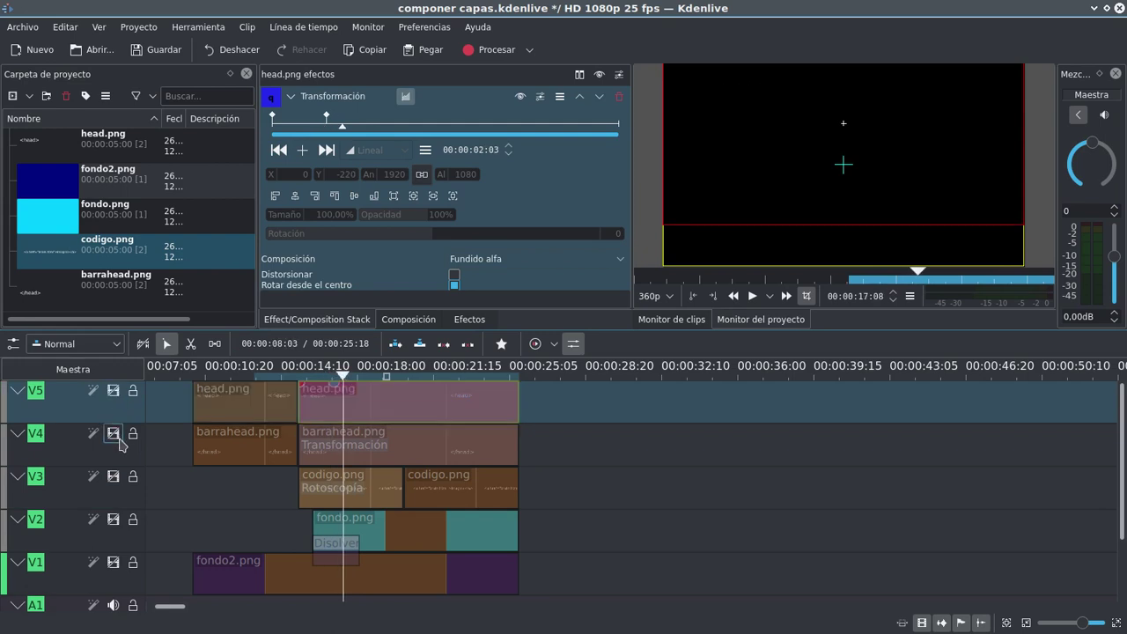
pyautogui.click(113, 433)
pyautogui.click(113, 434)
pyautogui.click(113, 433)
pyautogui.moveTo(319, 377); pyautogui.dragTo(406, 377)
pyautogui.click(346, 445)
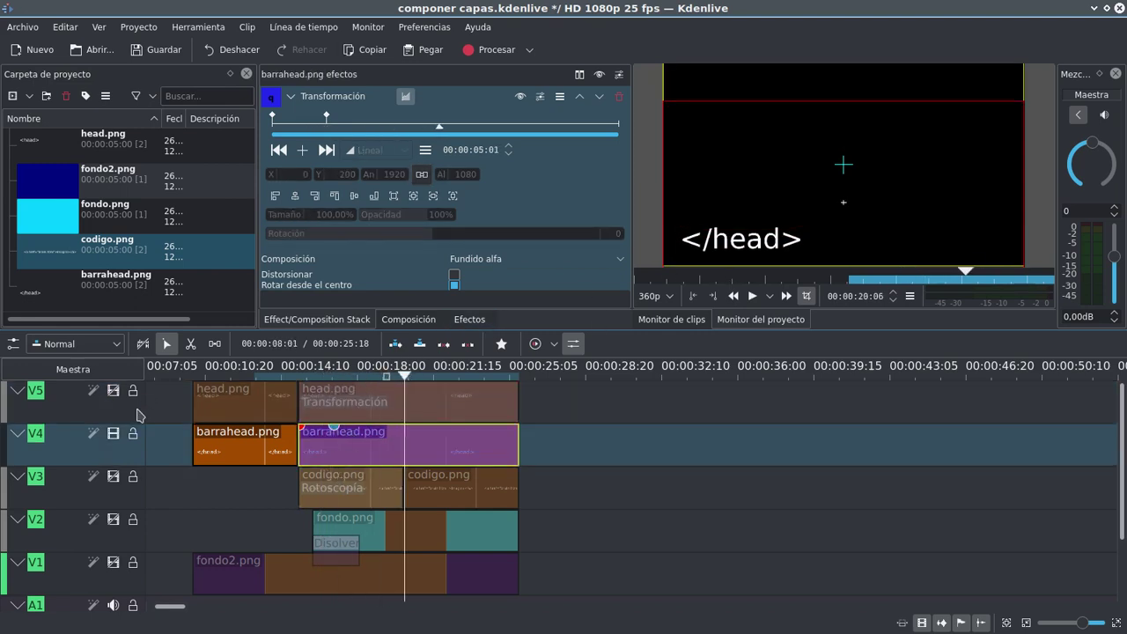
# - Show tracks V3 and V5 again and preview the combined head.png, barrahead.png and codigo.png animation from the start of their animated clips
pyautogui.click(112, 477)
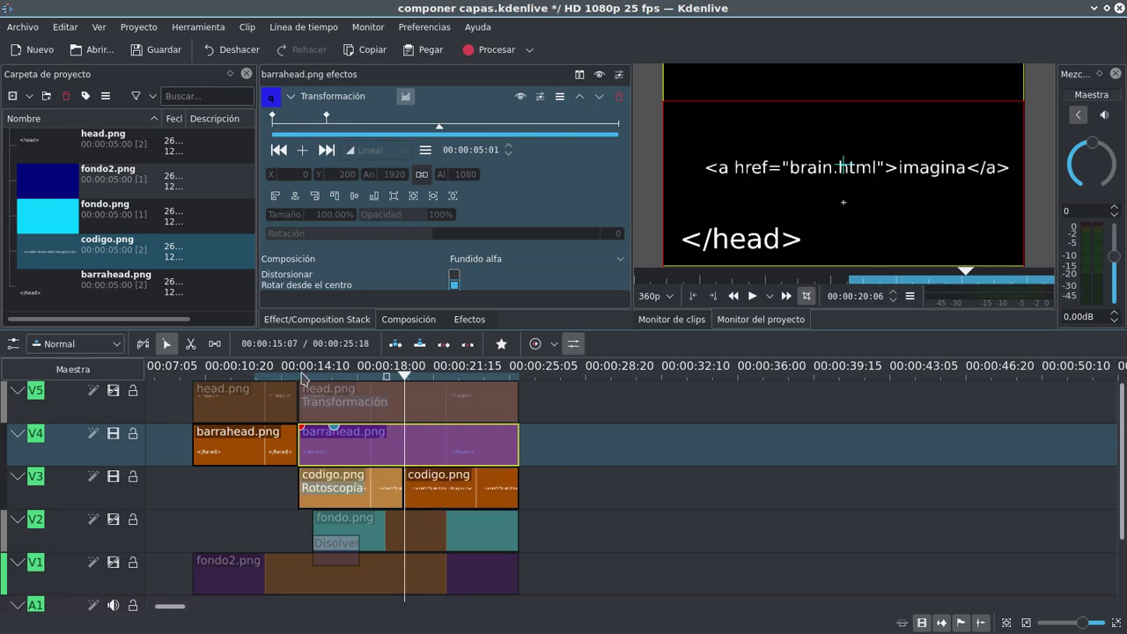
pyautogui.moveTo(302, 377)
pyautogui.mouseDown()
pyautogui.moveTo(324, 377)
pyautogui.moveTo(301, 377)
pyautogui.mouseUp()
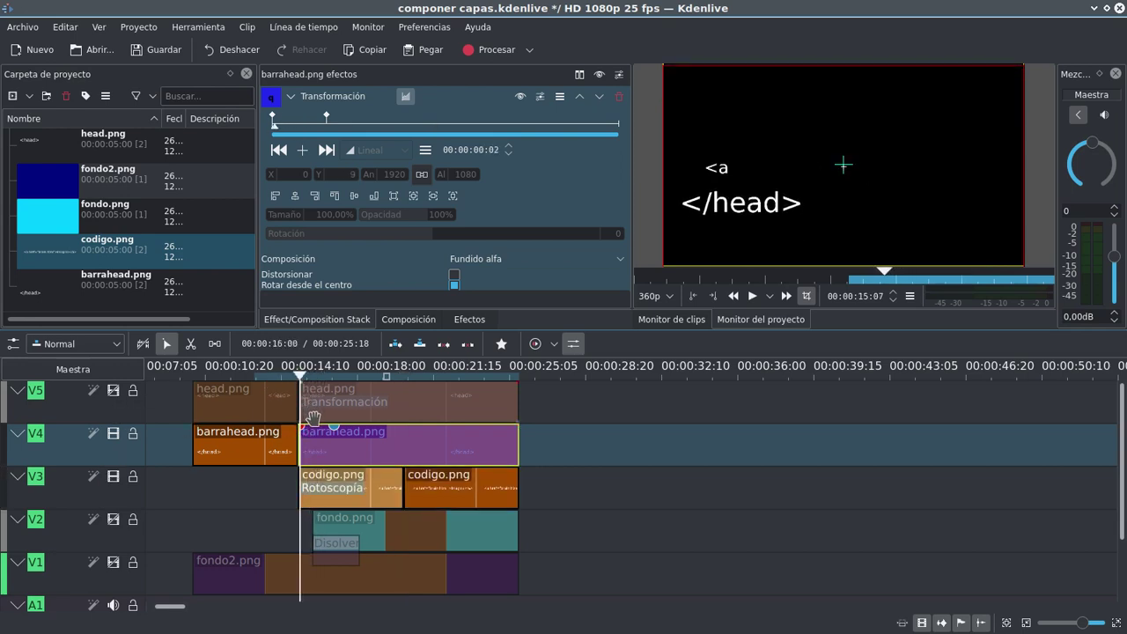
pyautogui.click(113, 390)
pyautogui.press('space')
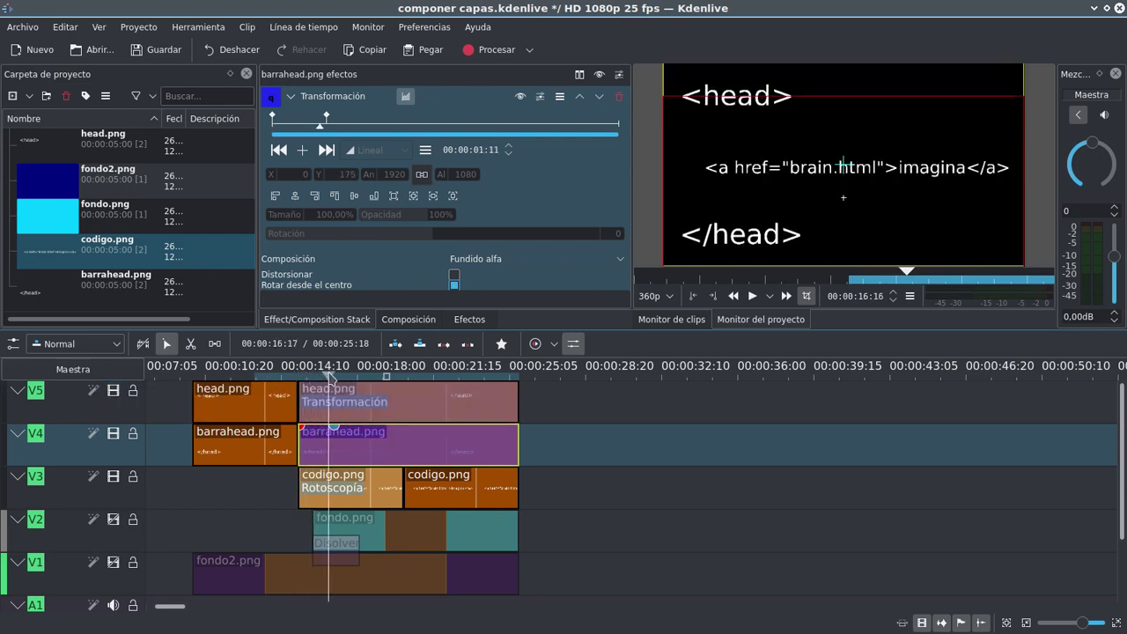
pyautogui.click(297, 377)
pyautogui.press('space')
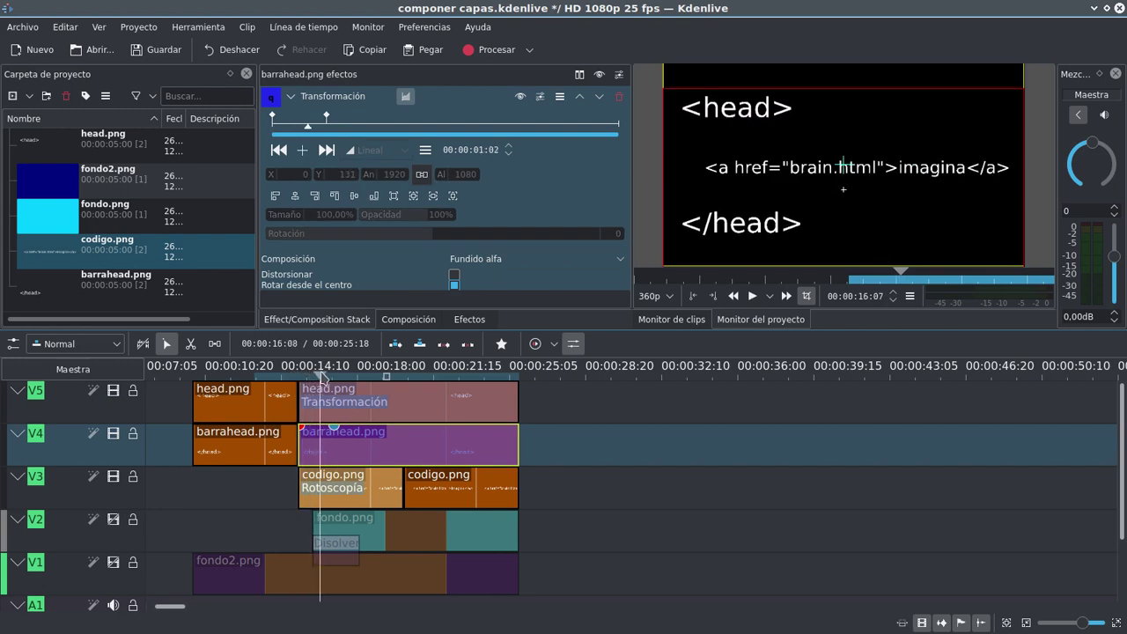
pyautogui.click(295, 377)
pyautogui.press('space')
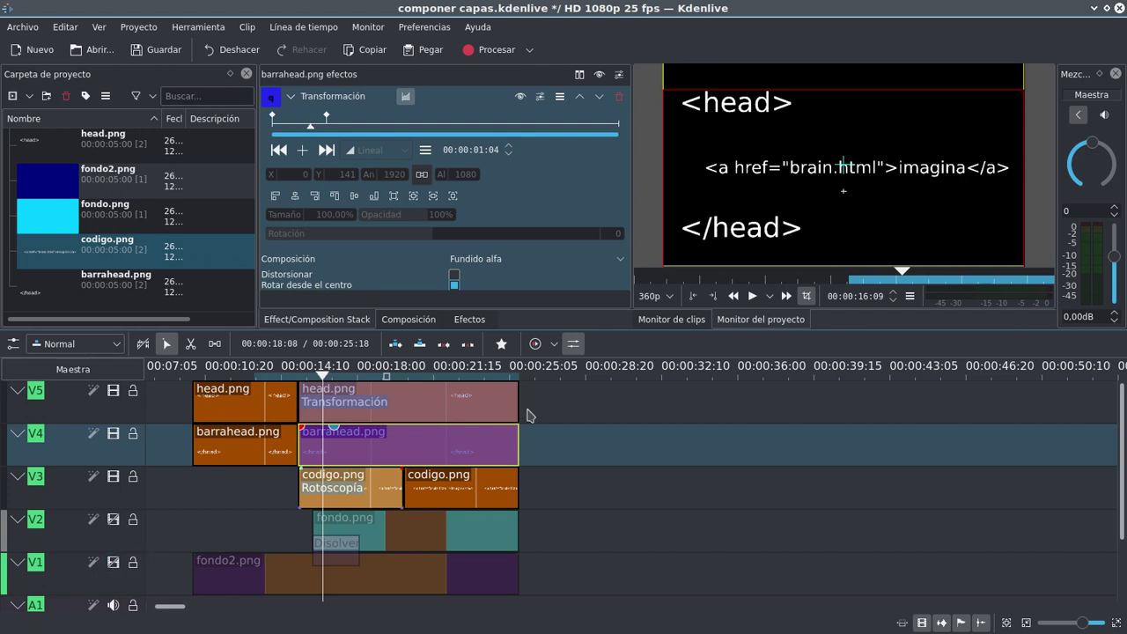
# - Show the video of background tracks V1 and V2 again
pyautogui.click(113, 562)
pyautogui.click(113, 520)
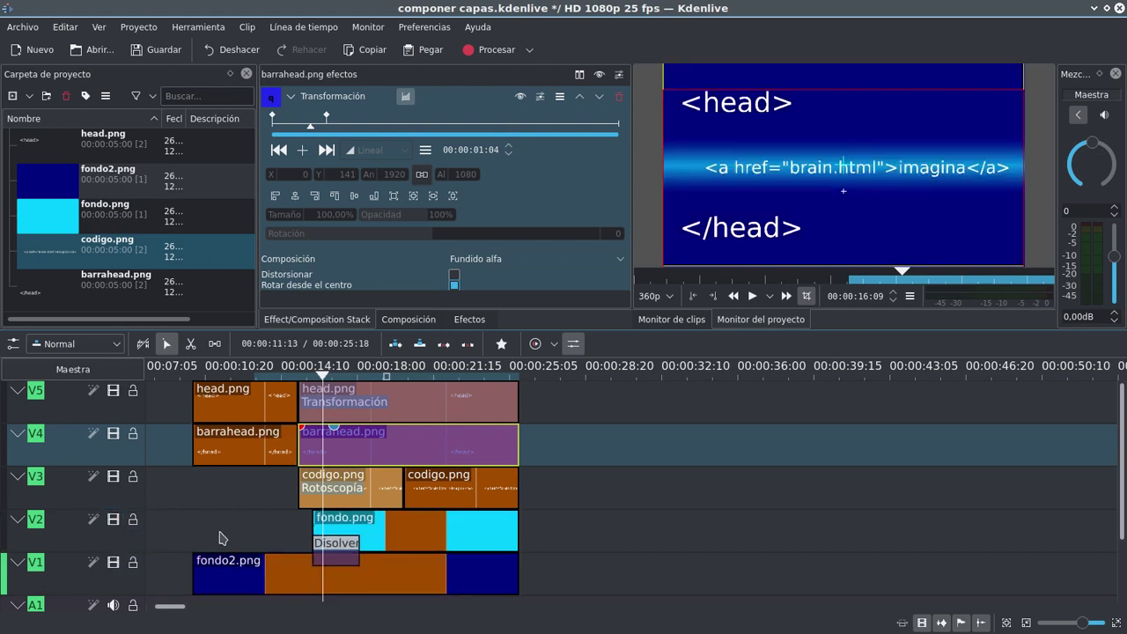
# - Temporarily hide track V2 to examine the first codigo.png clip and its Rotoscopía settings over the V1 background
pyautogui.click(114, 520)
pyautogui.moveTo(297, 377); pyautogui.dragTo(324, 377)
pyautogui.click(326, 493)
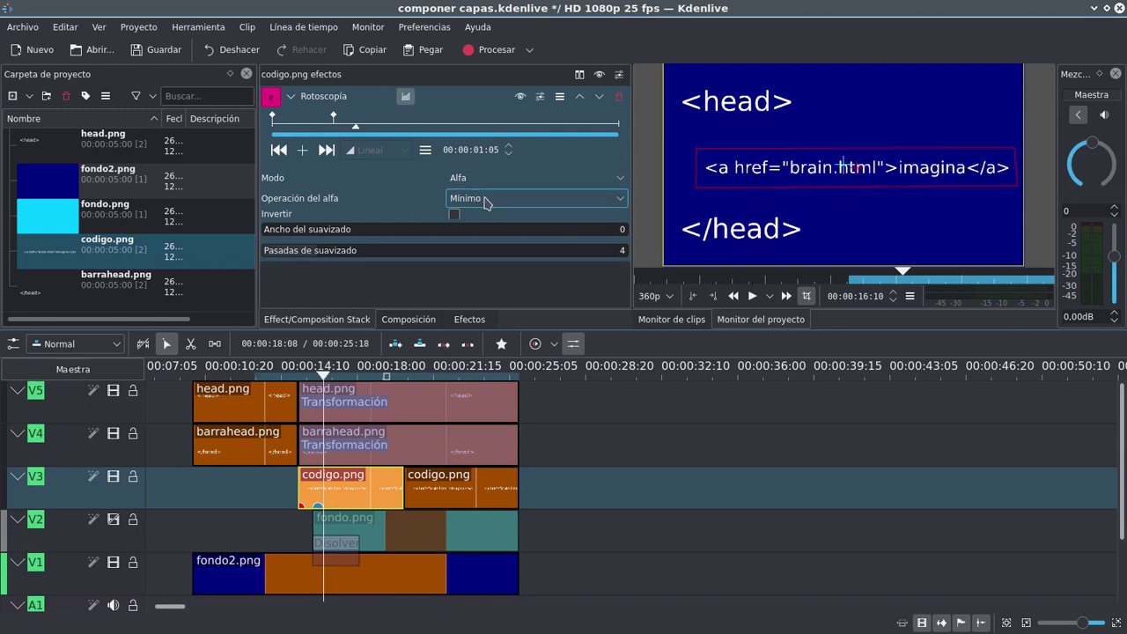
pyautogui.click(112, 520)
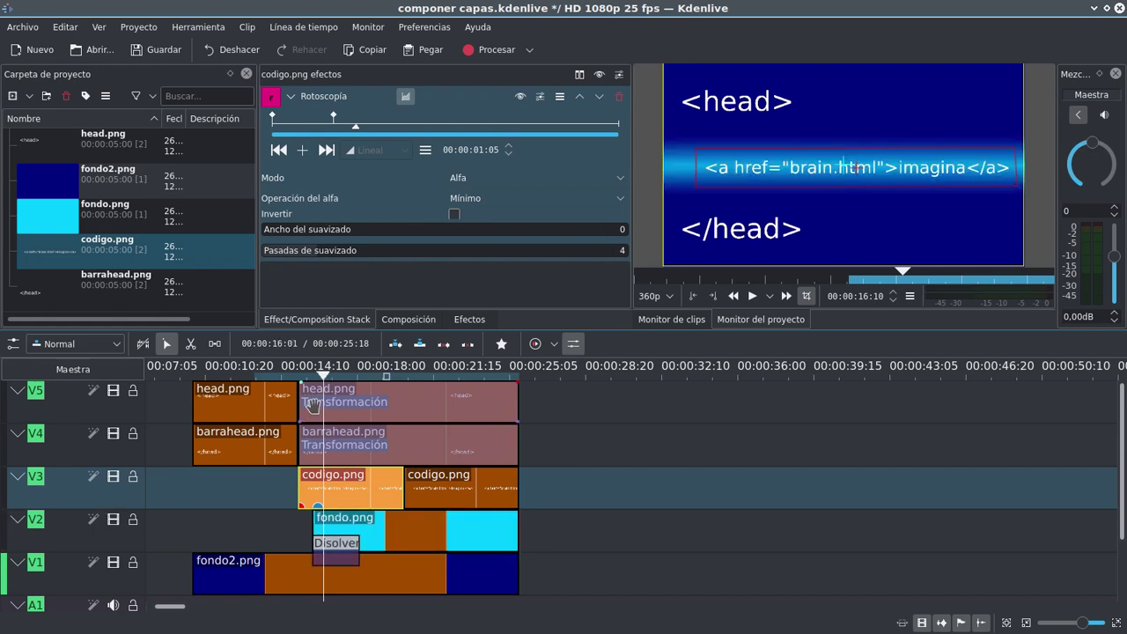
# - Examine the fondo.png clip on V2 and the settings of its Disolver composition while scrubbing through the transition
pyautogui.click(352, 518)
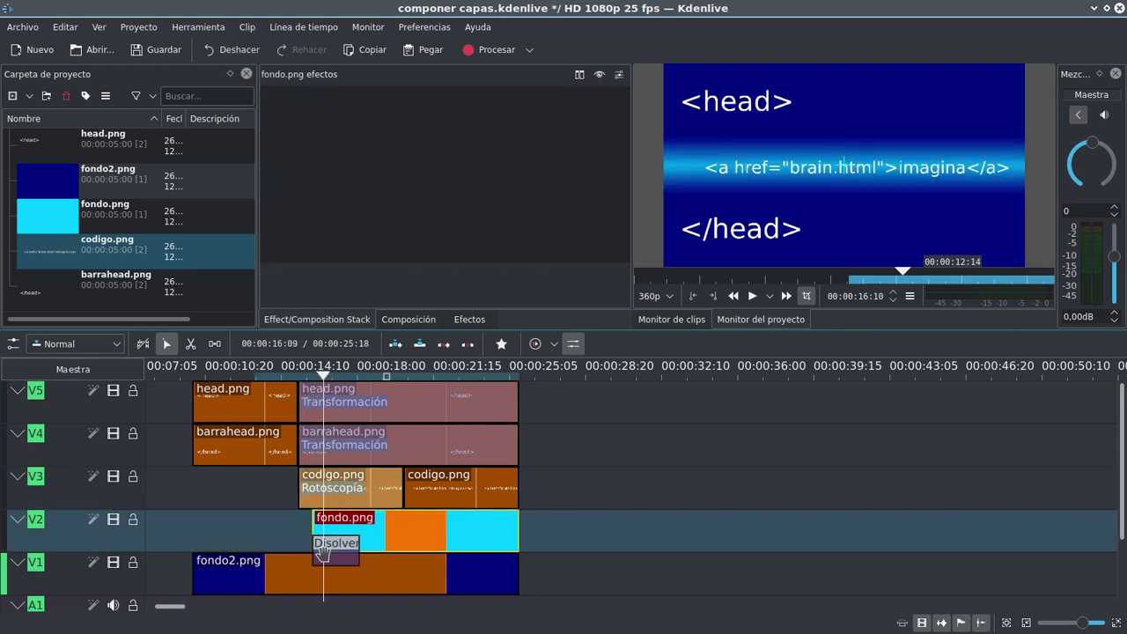
pyautogui.click(327, 546)
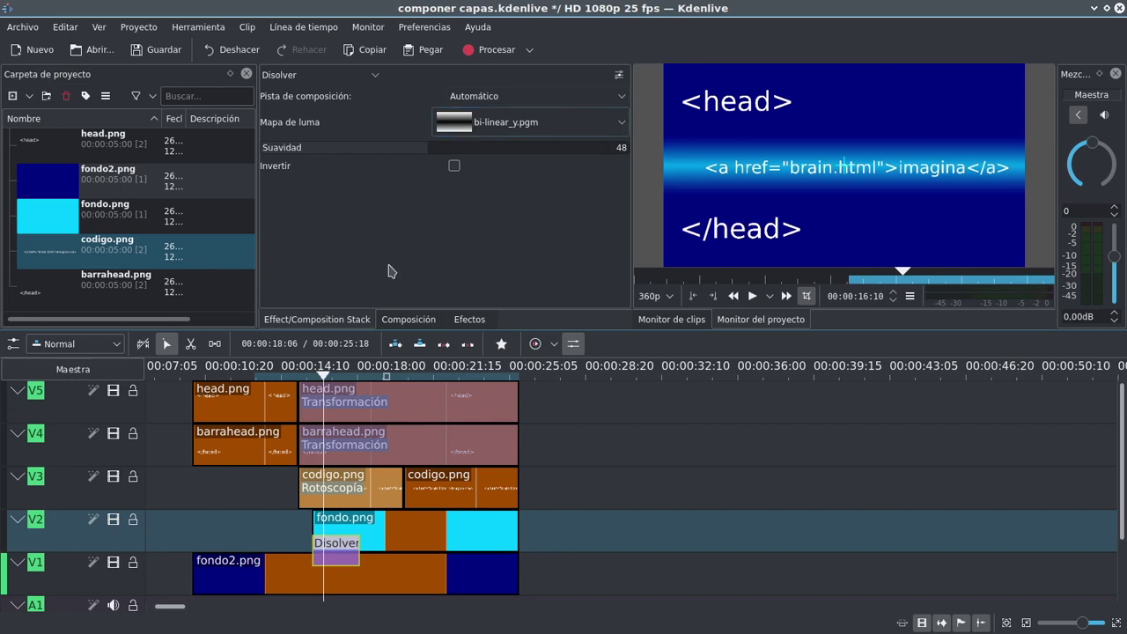
pyautogui.moveTo(304, 371); pyautogui.dragTo(359, 365)
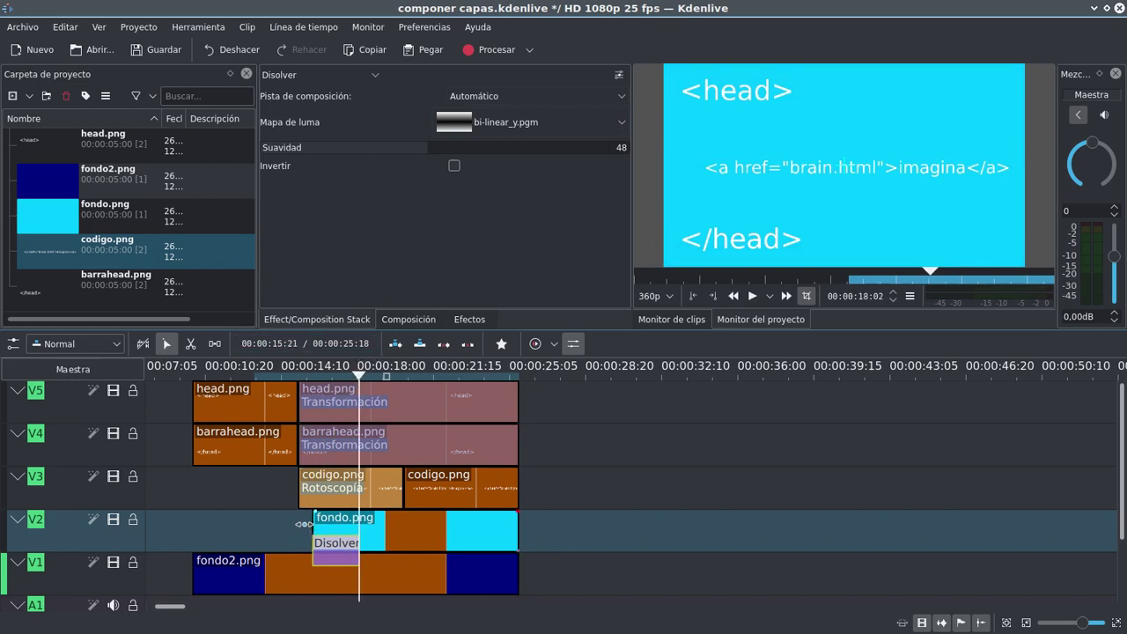
# - Extend the start of fondo.png on V2 back to the start of the first codigo.png clip and preview the dissolve
pyautogui.moveTo(303, 524); pyautogui.dragTo(289, 526)
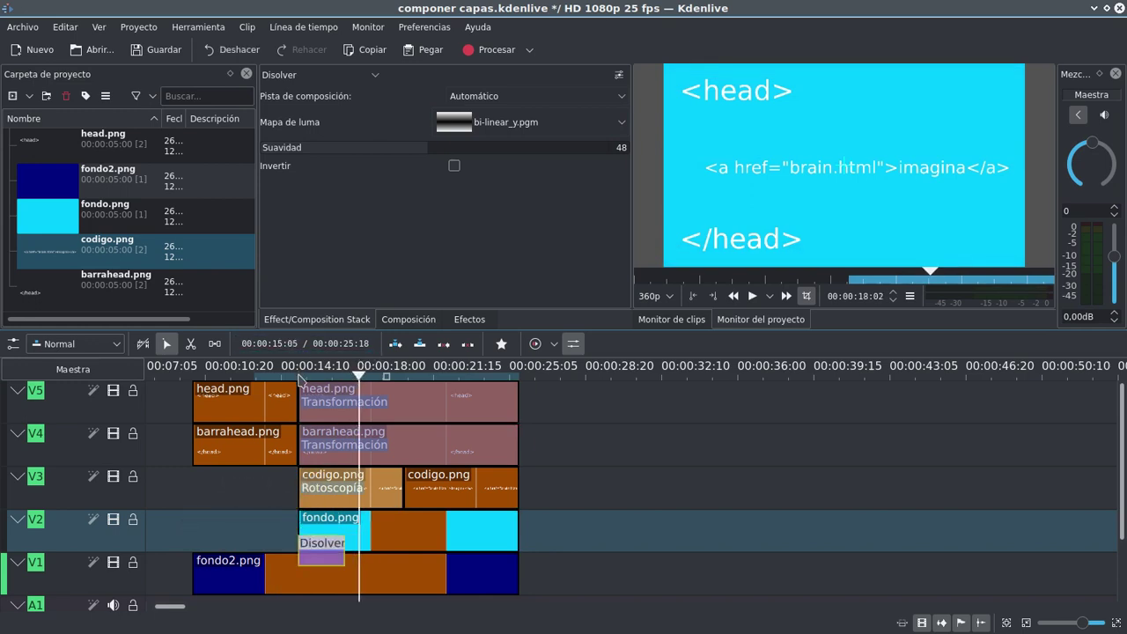
pyautogui.click(299, 377)
pyautogui.press('space')
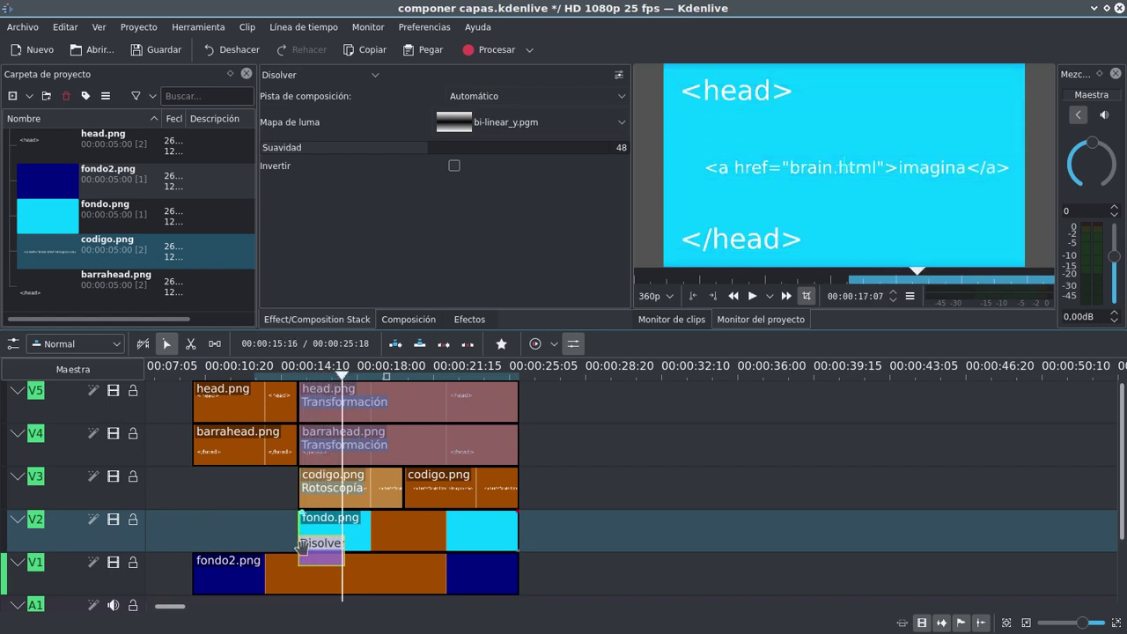
# - Lengthen the Disolver composition to 00:03:02, start fondo.png about one second after the first codigo.png clip, and preview the sequence
pyautogui.moveTo(301, 546); pyautogui.dragTo(382, 545)
pyautogui.click(302, 529)
pyautogui.click(289, 377)
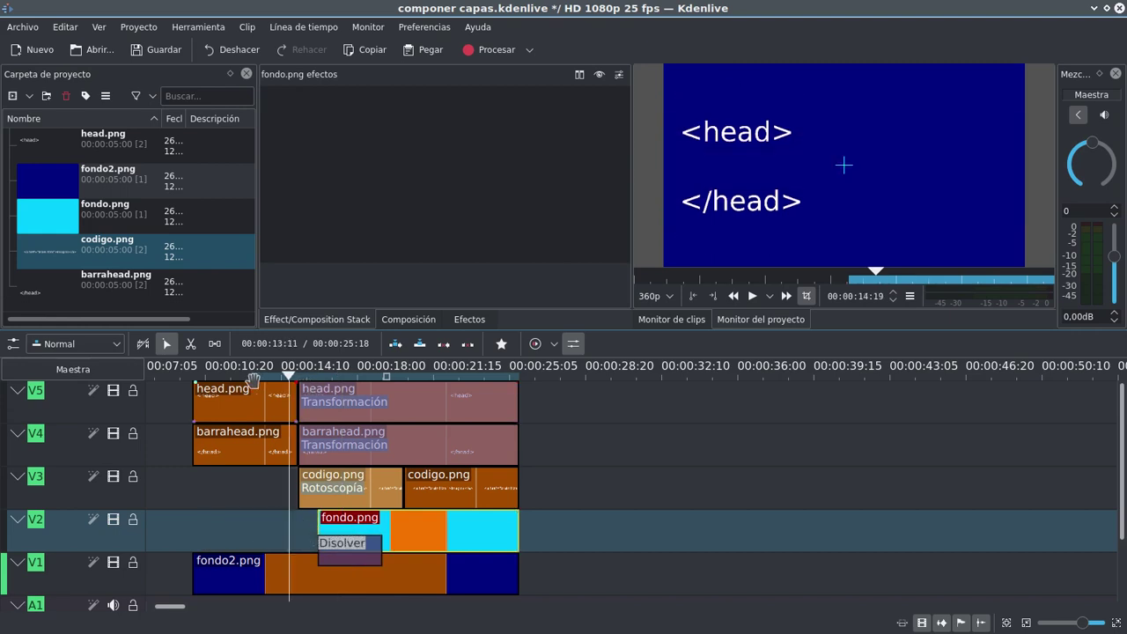
pyautogui.click(233, 377)
pyautogui.press('space')
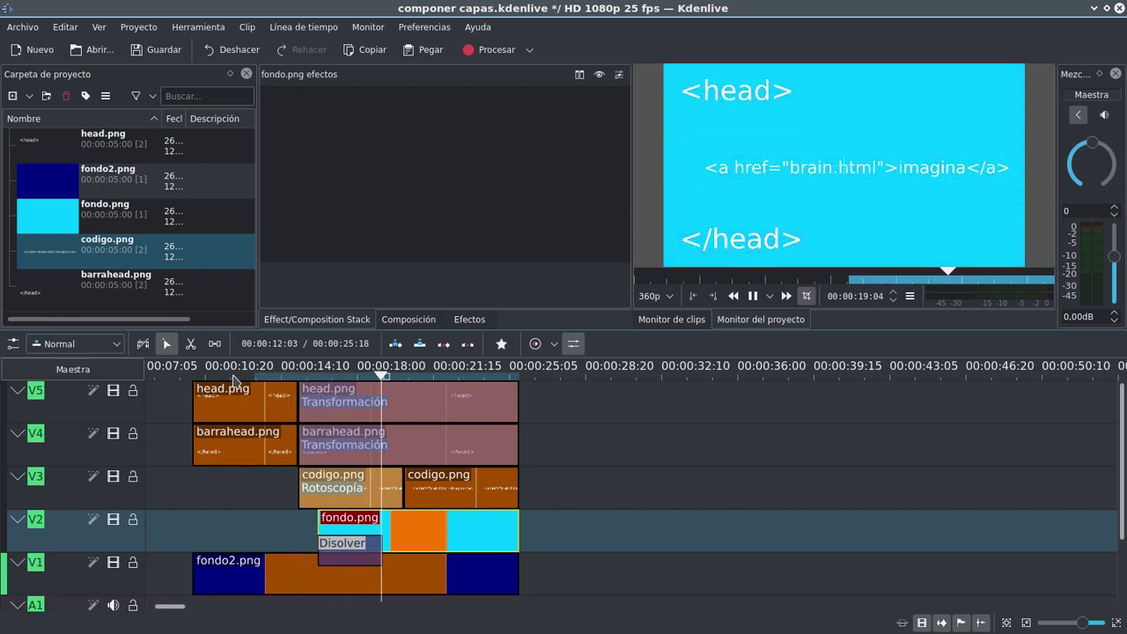
pyautogui.press('space')
# - Shorten the Disolver composition between V2 and V1 to about one second and preview the faster transition
pyautogui.scroll(3, 321, 543)
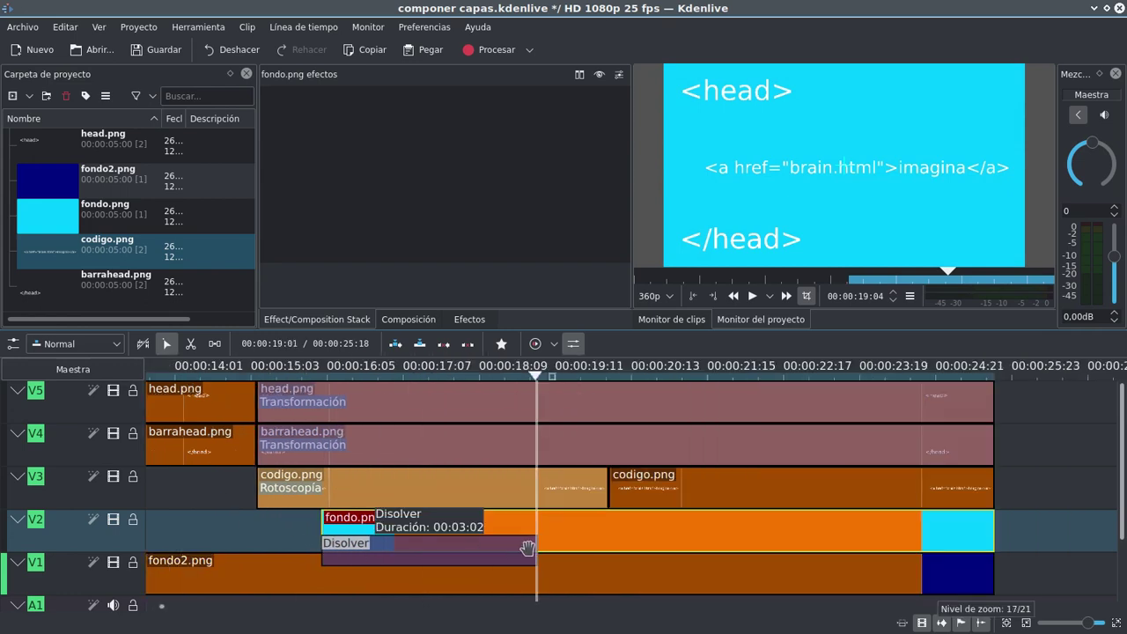
pyautogui.moveTo(535, 547); pyautogui.dragTo(396, 547)
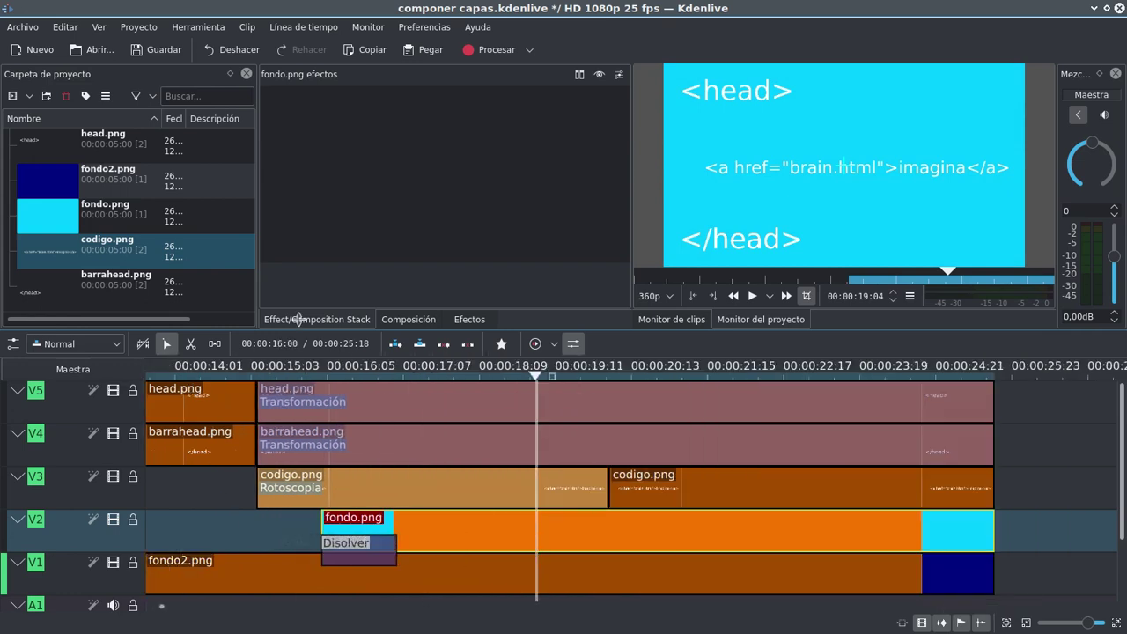
pyautogui.click(312, 375)
pyautogui.press('space')
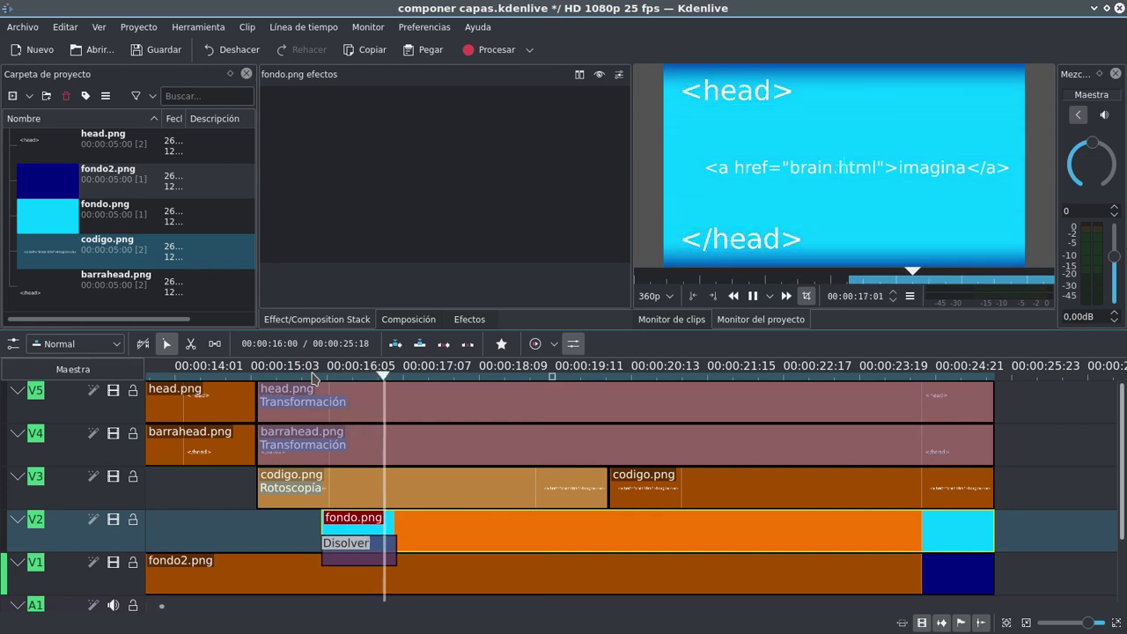
pyautogui.press('space')
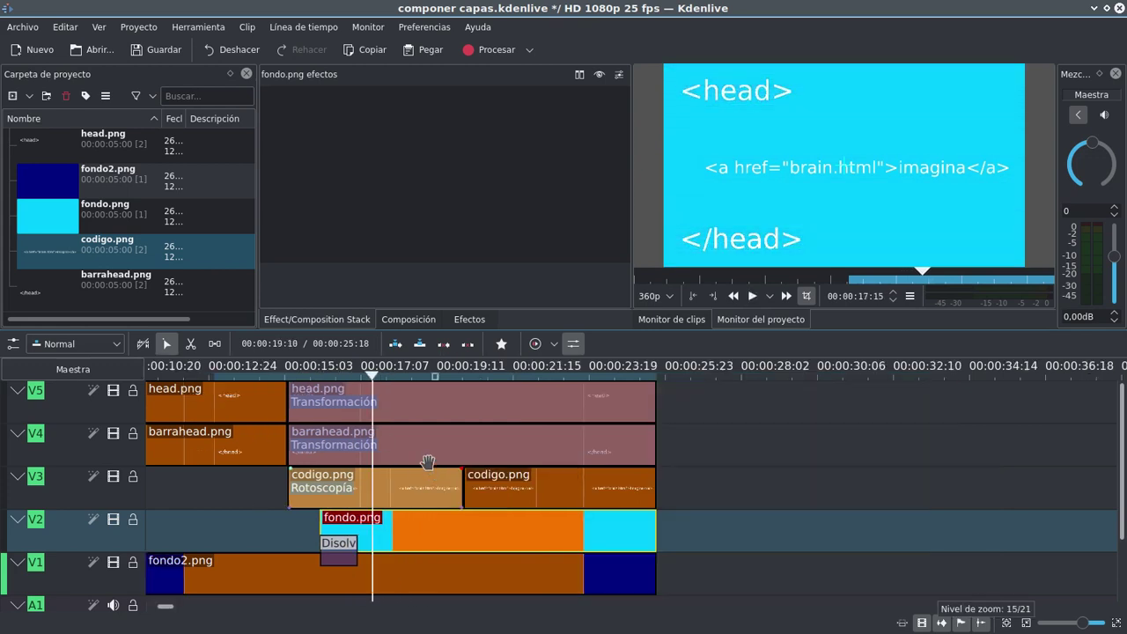
# - Shift the timeline zone over the animated clips and open the project rendering dialog
pyautogui.scroll(-1, 428, 463)
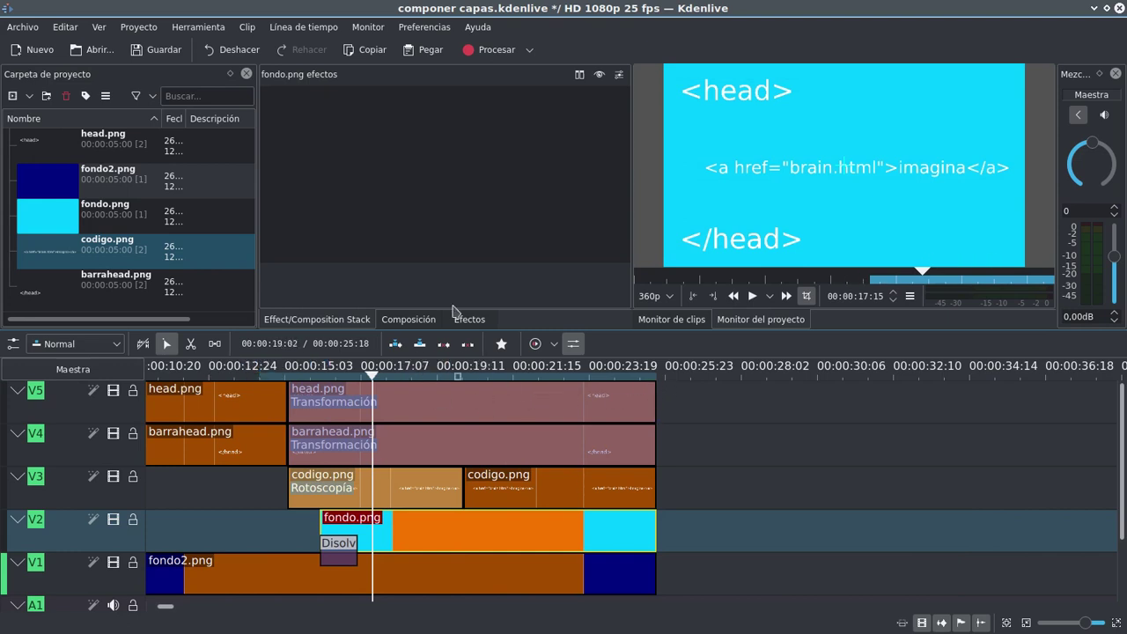
pyautogui.click(493, 51)
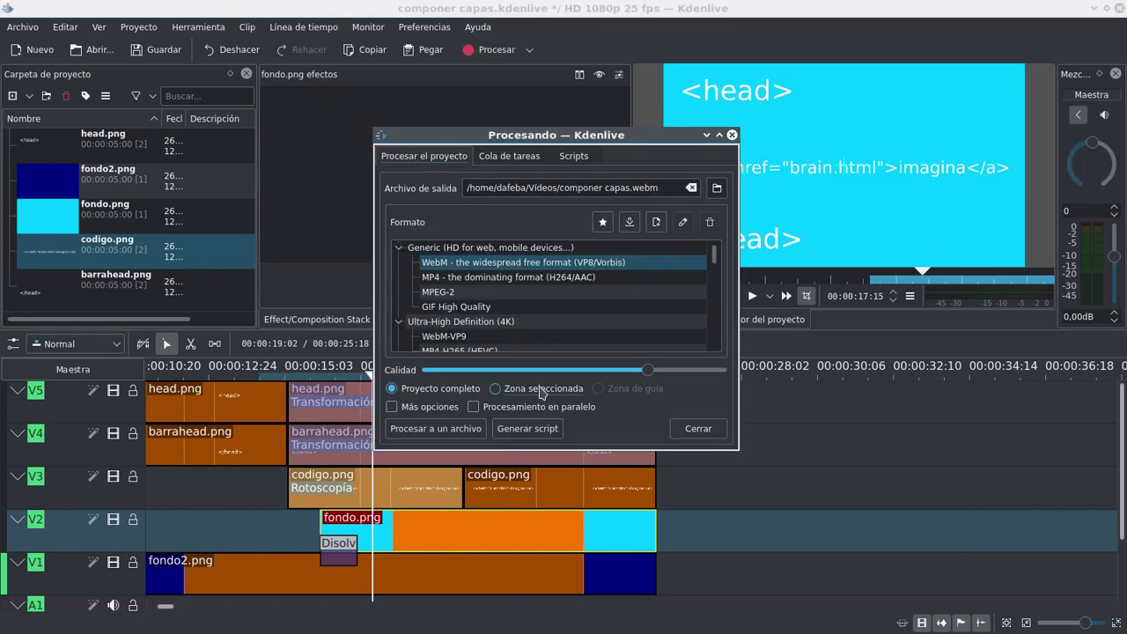